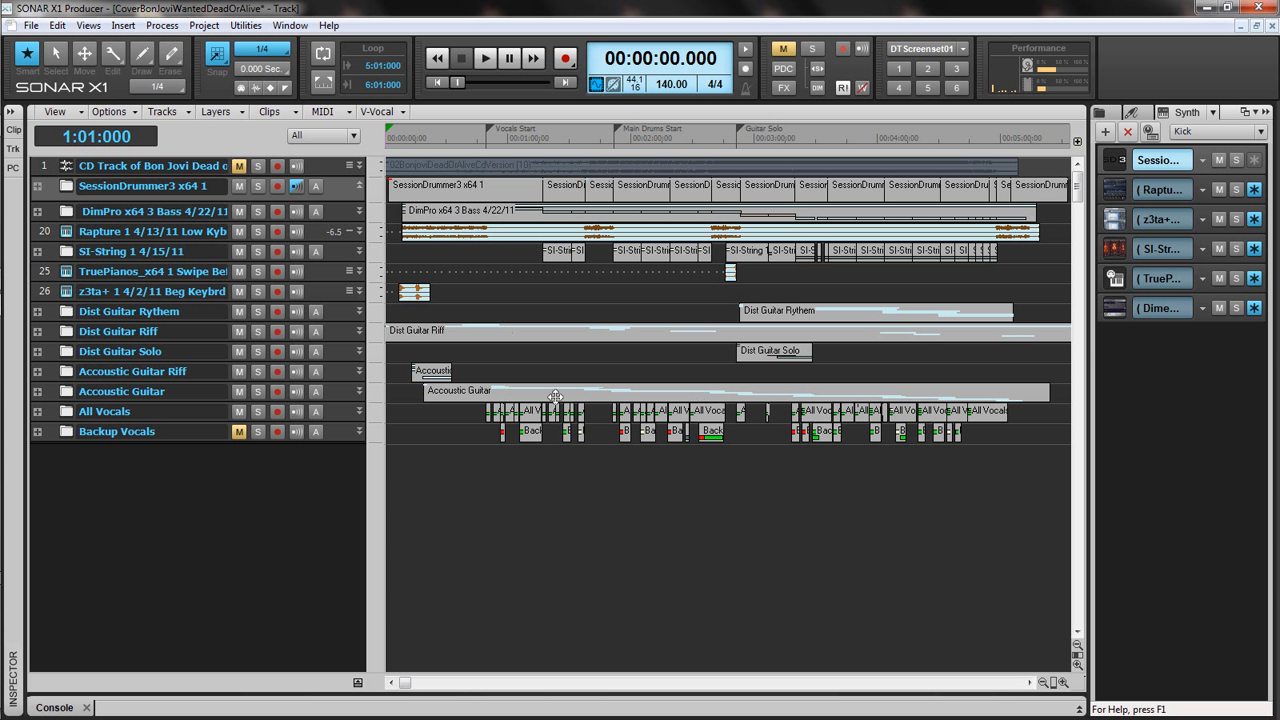
left_click(1106, 133)
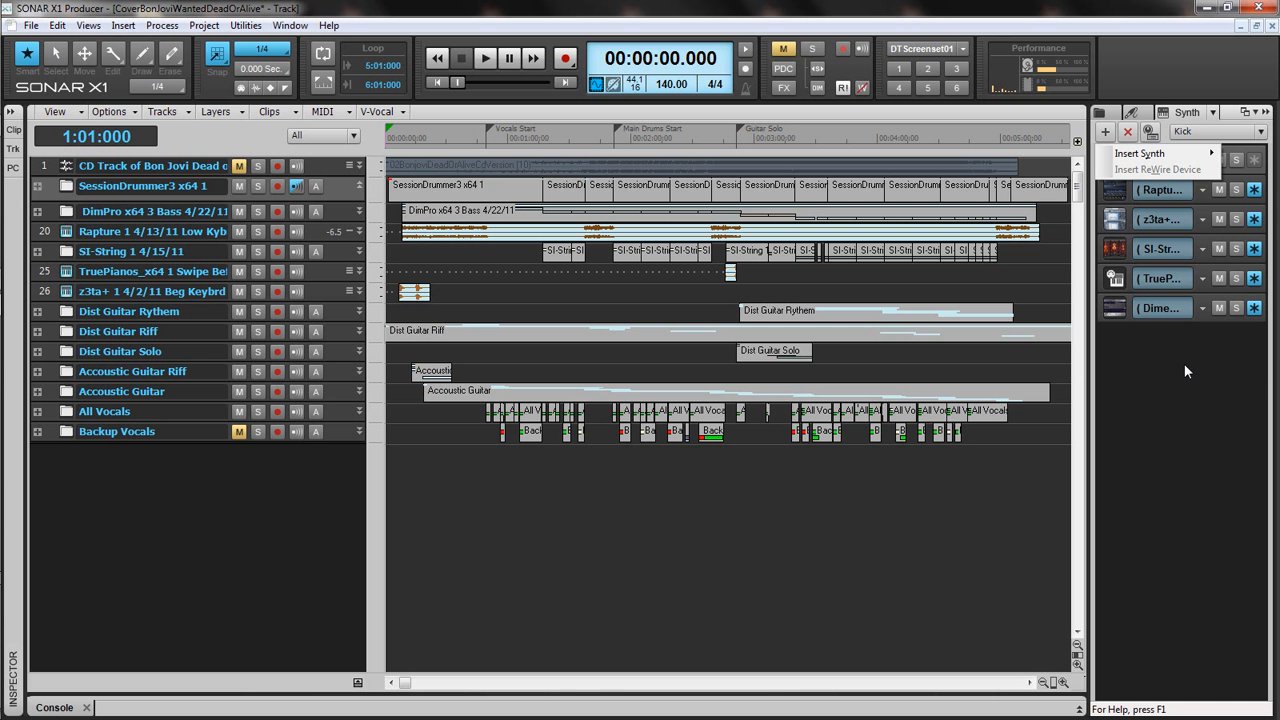
mouse_move(1140, 153)
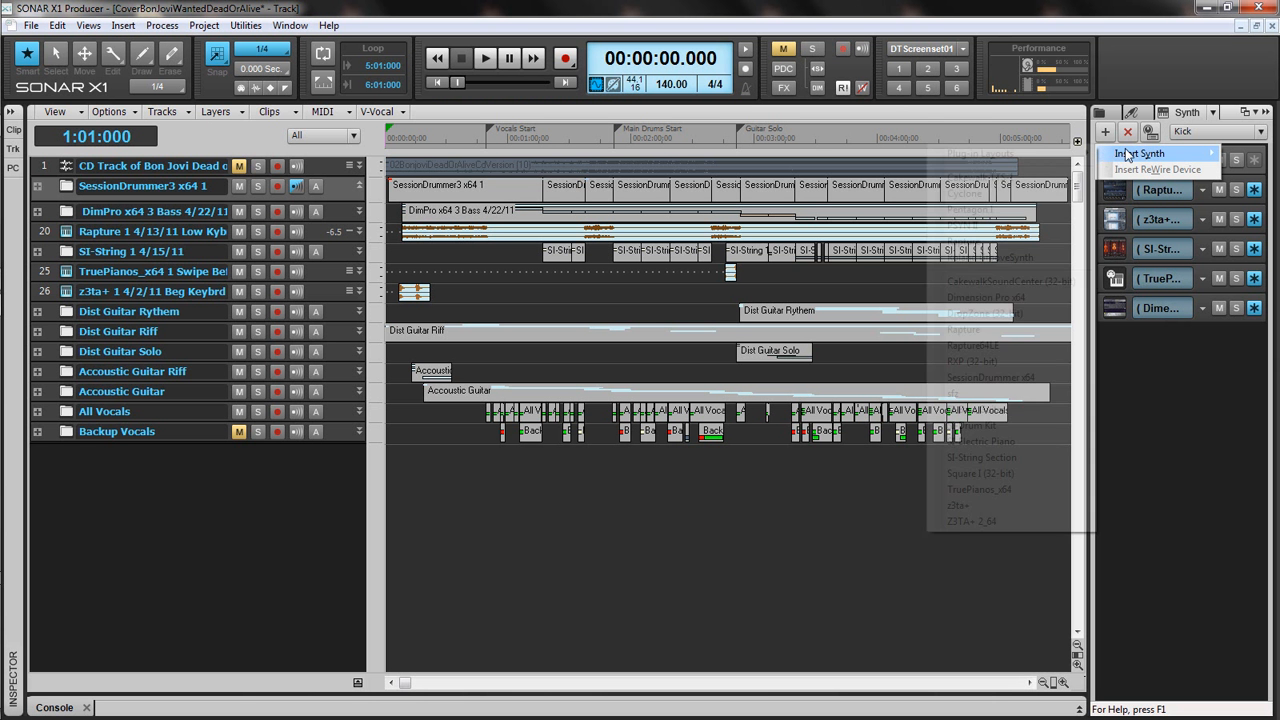
left_click(981, 377)
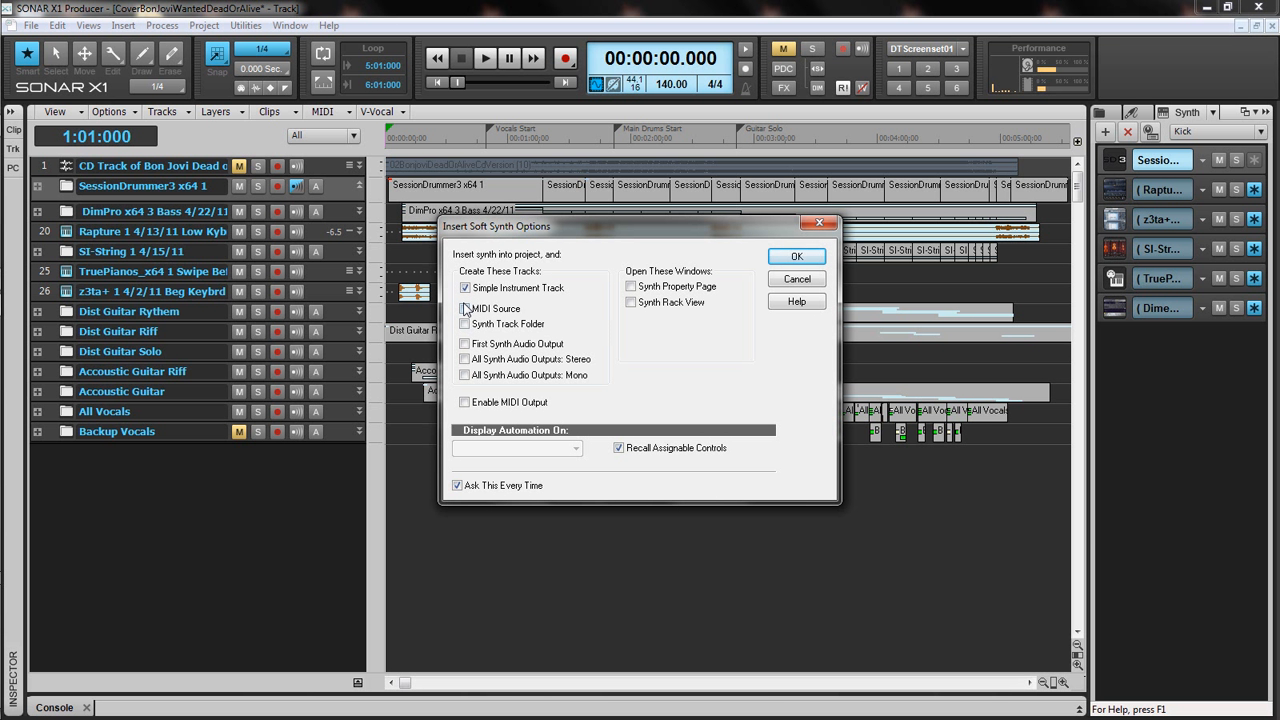
left_click(465, 309)
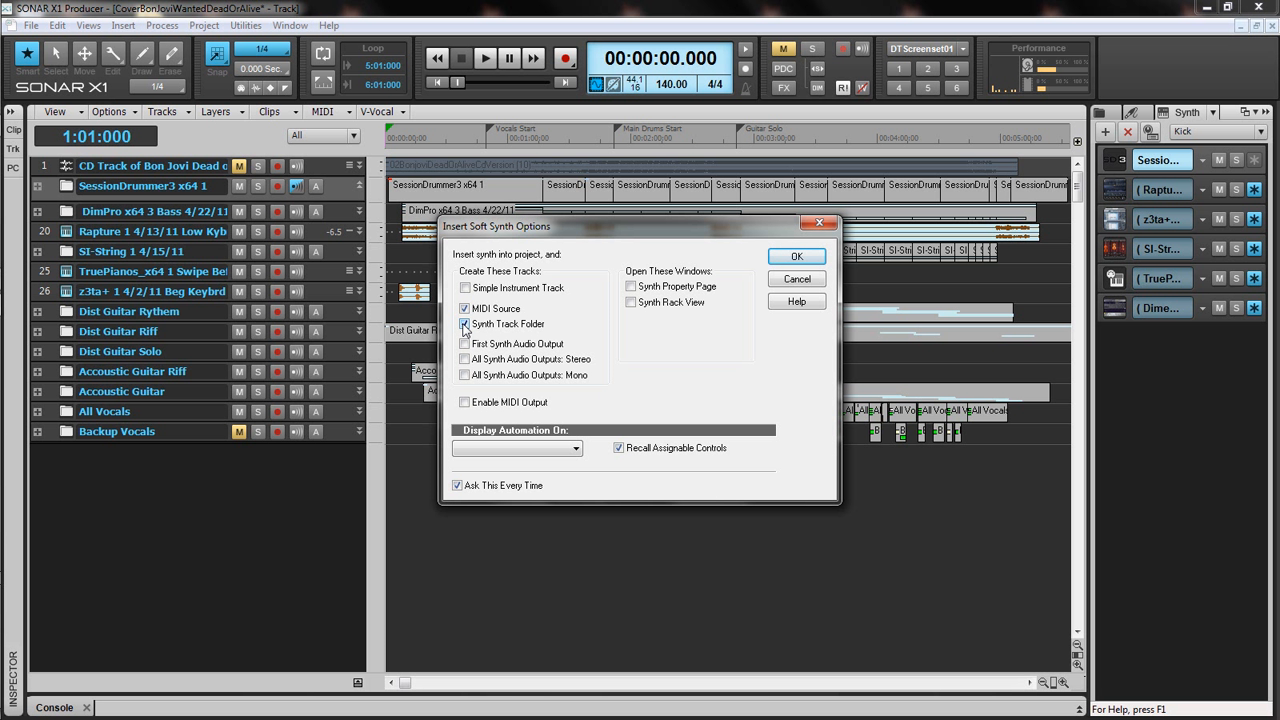
left_click(464, 361)
left_click(806, 282)
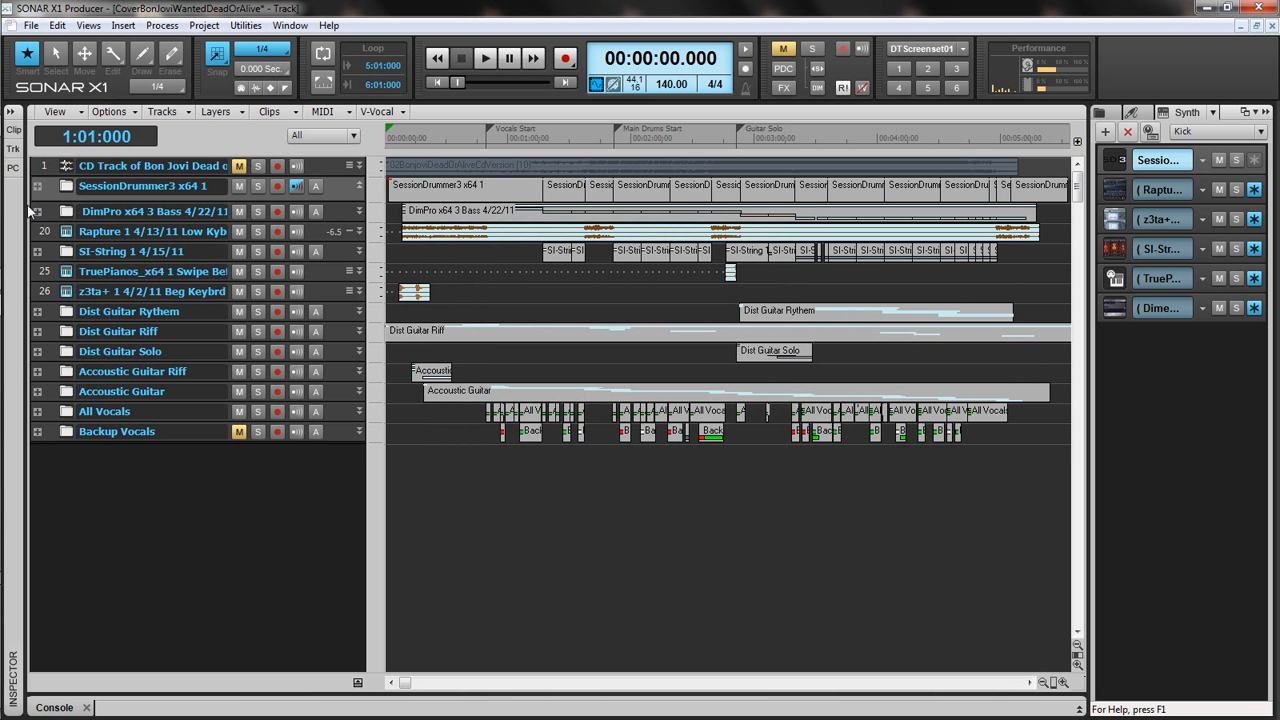
Expand the SessionDrummer3 x64 1 track folder, examine its drum tracks and the MIDI track's layer options, and collapse it again
left_click(37, 186)
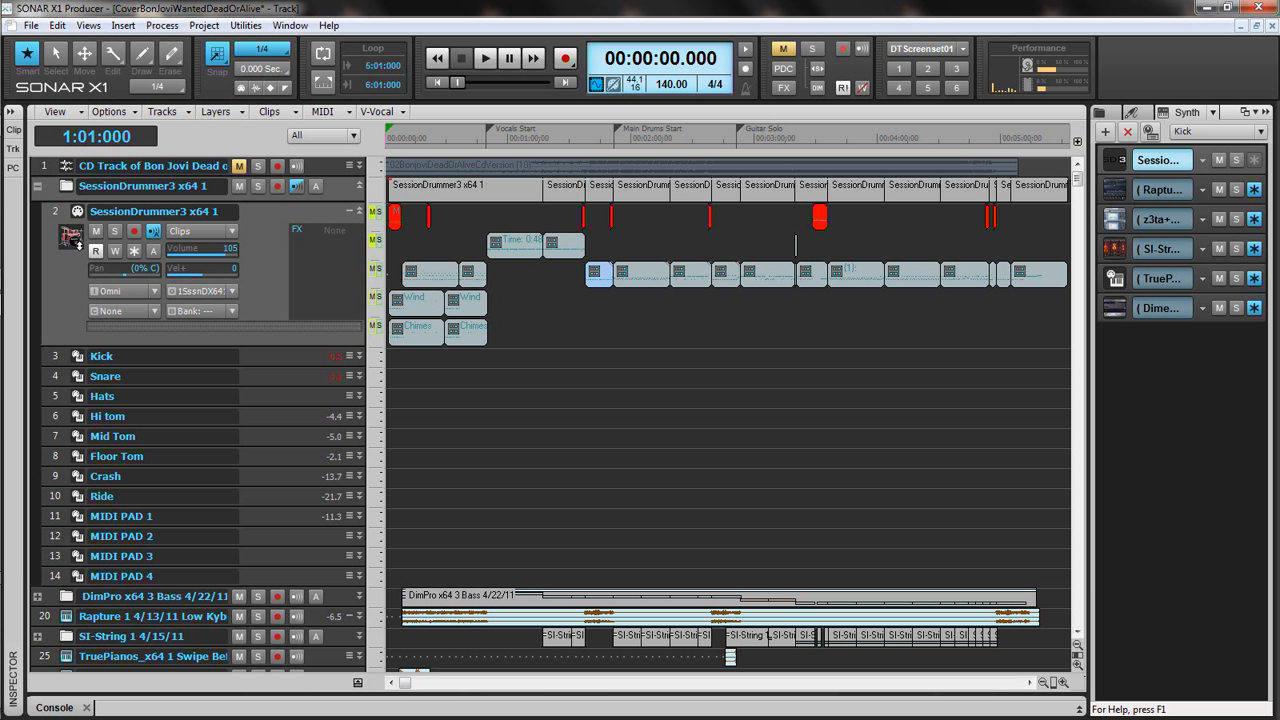
right_click(377, 258)
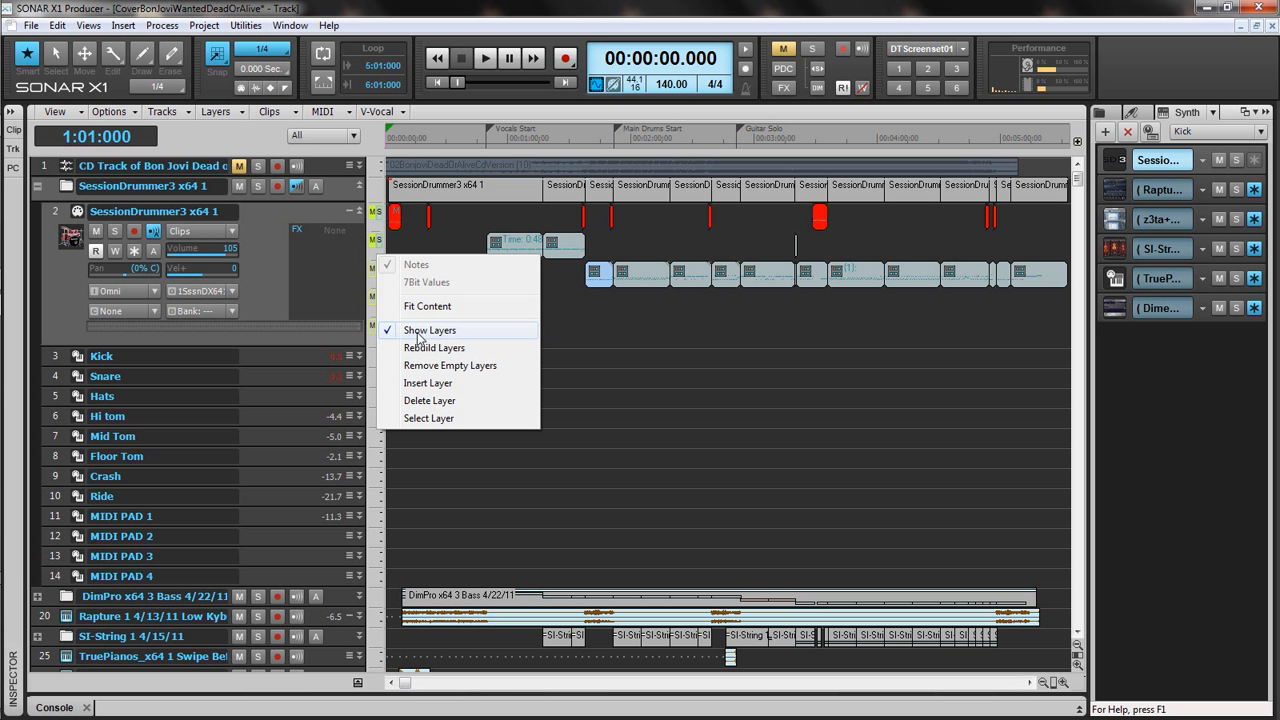
left_click(395, 400)
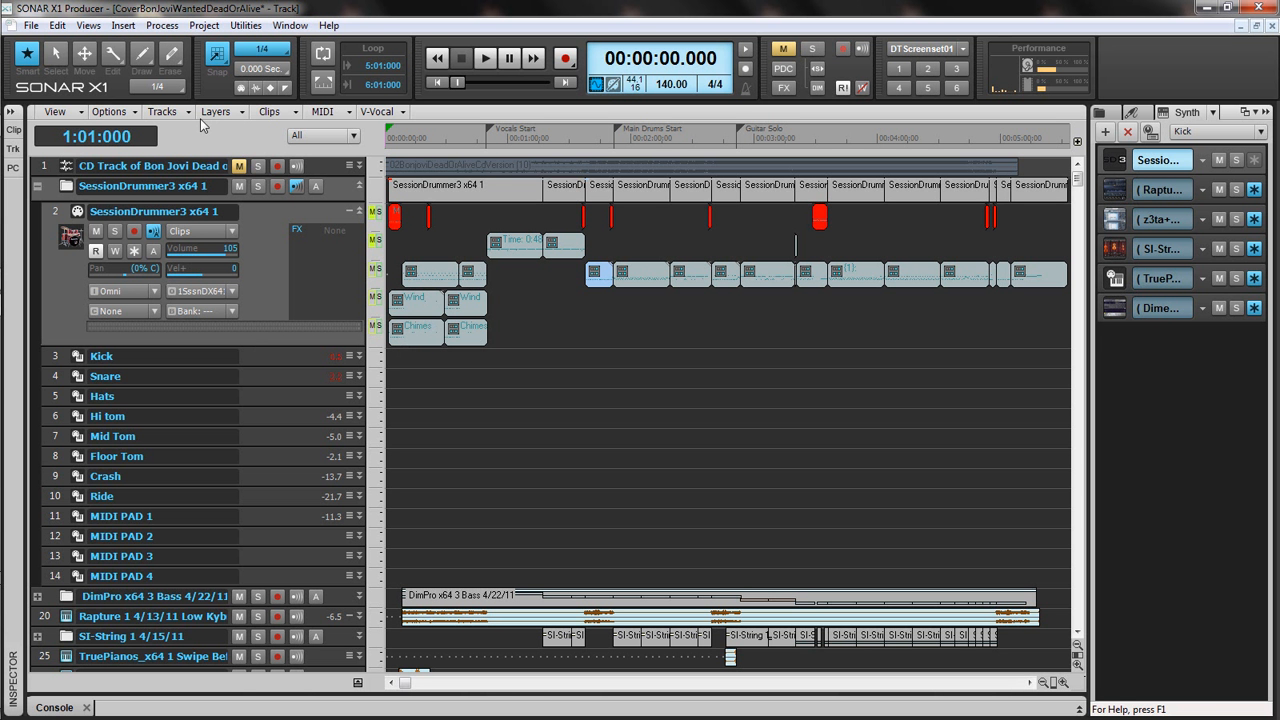
left_click(38, 187)
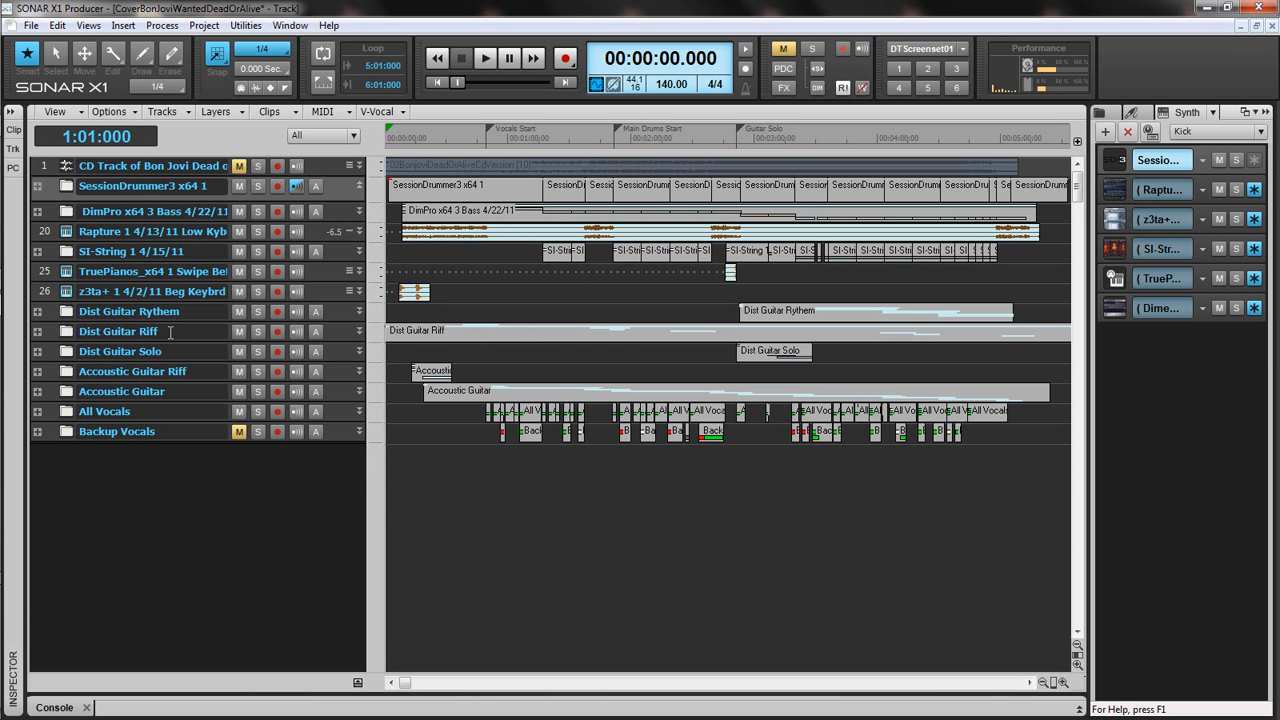
Show the console and view the track icon options of the SessionDrummer3 MIDI strip
key("alt+2")
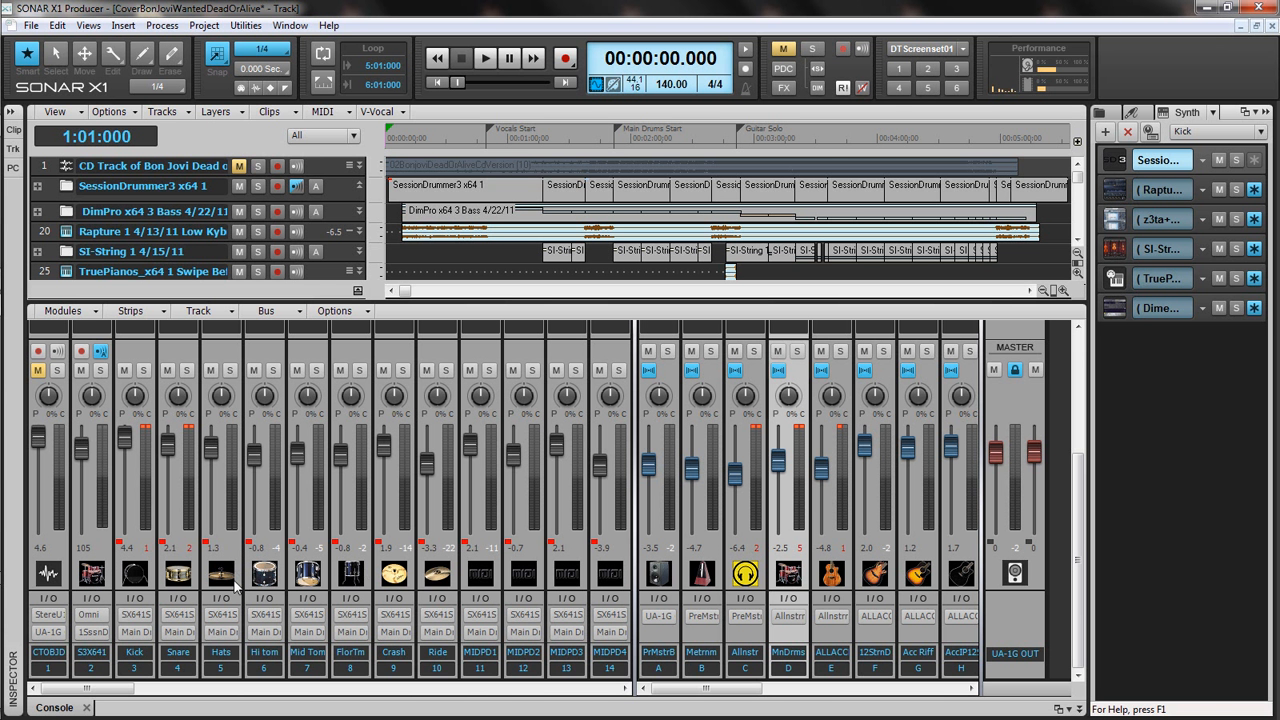
right_click(94, 571)
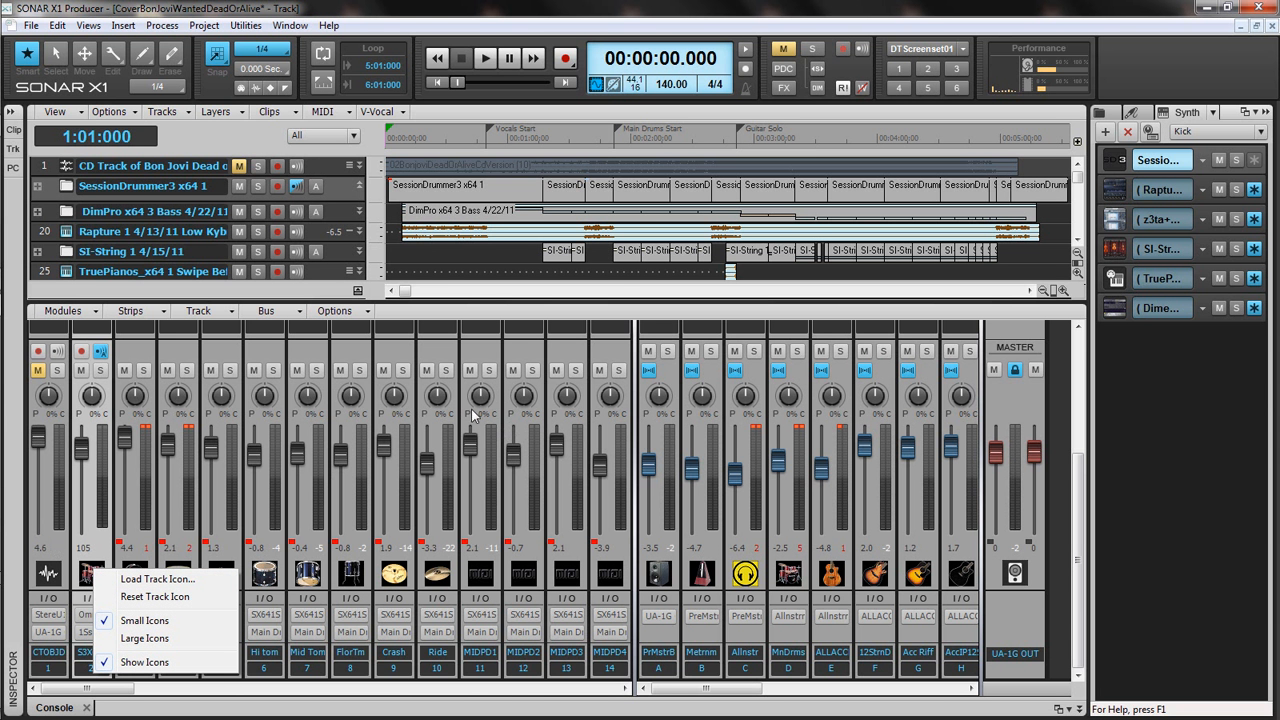
left_click(88, 580)
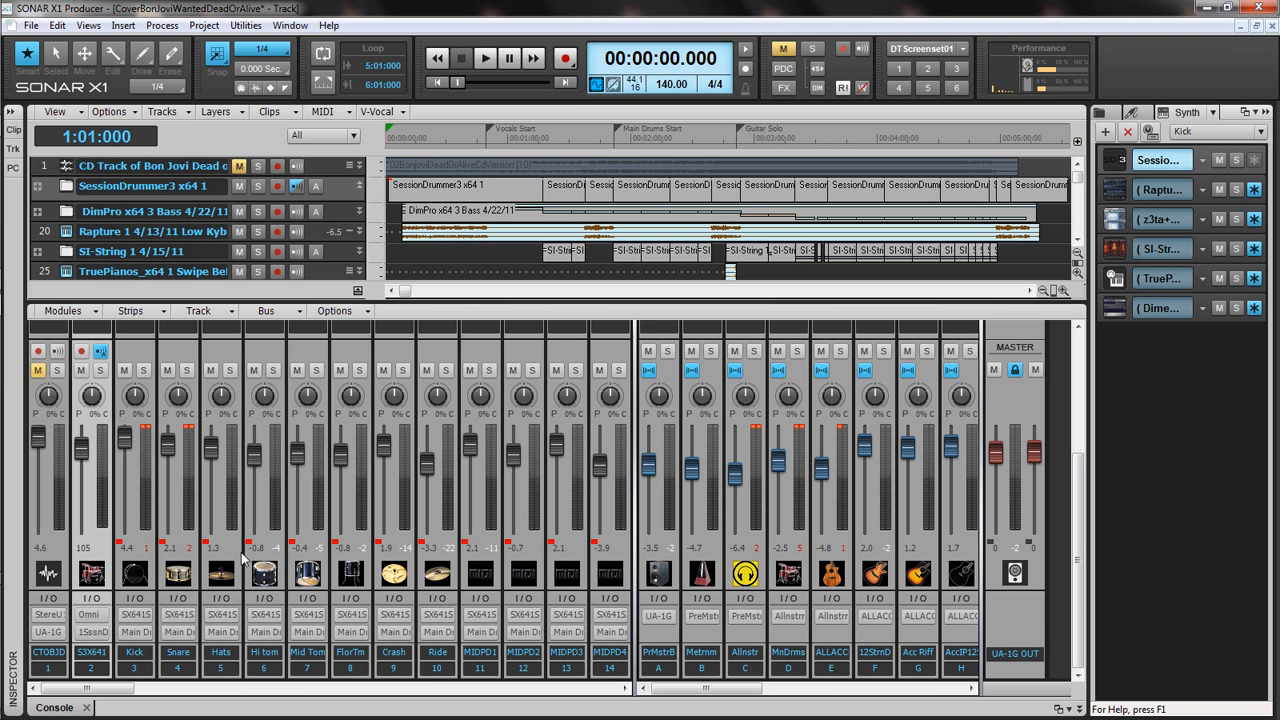
Examine the group assignments available for the Kick channel's volume fader
right_click(118, 512)
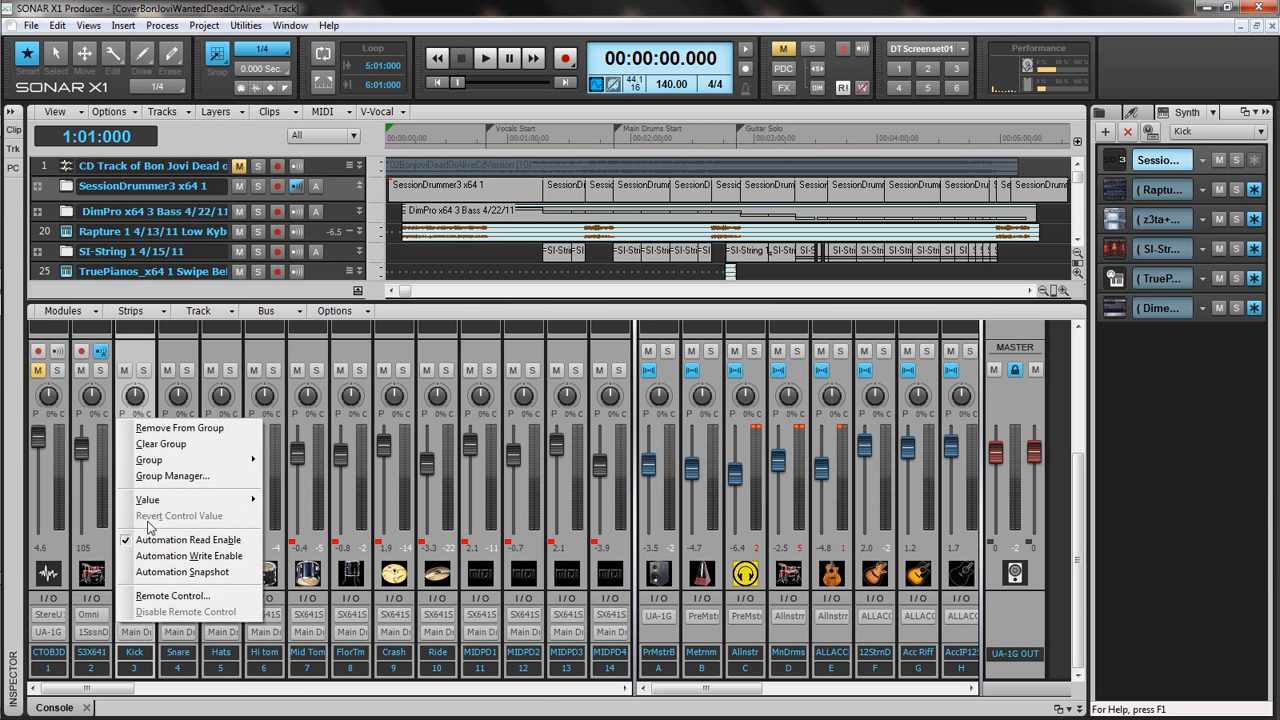
mouse_move(166, 467)
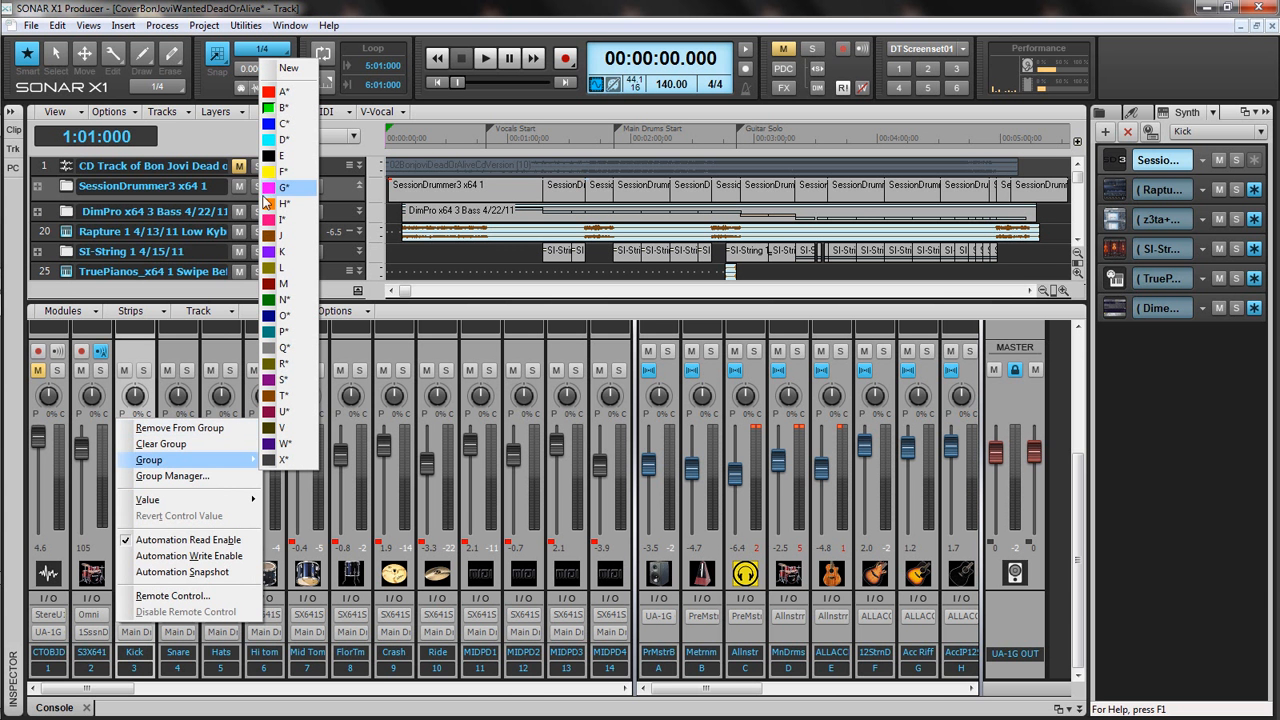
left_click(277, 503)
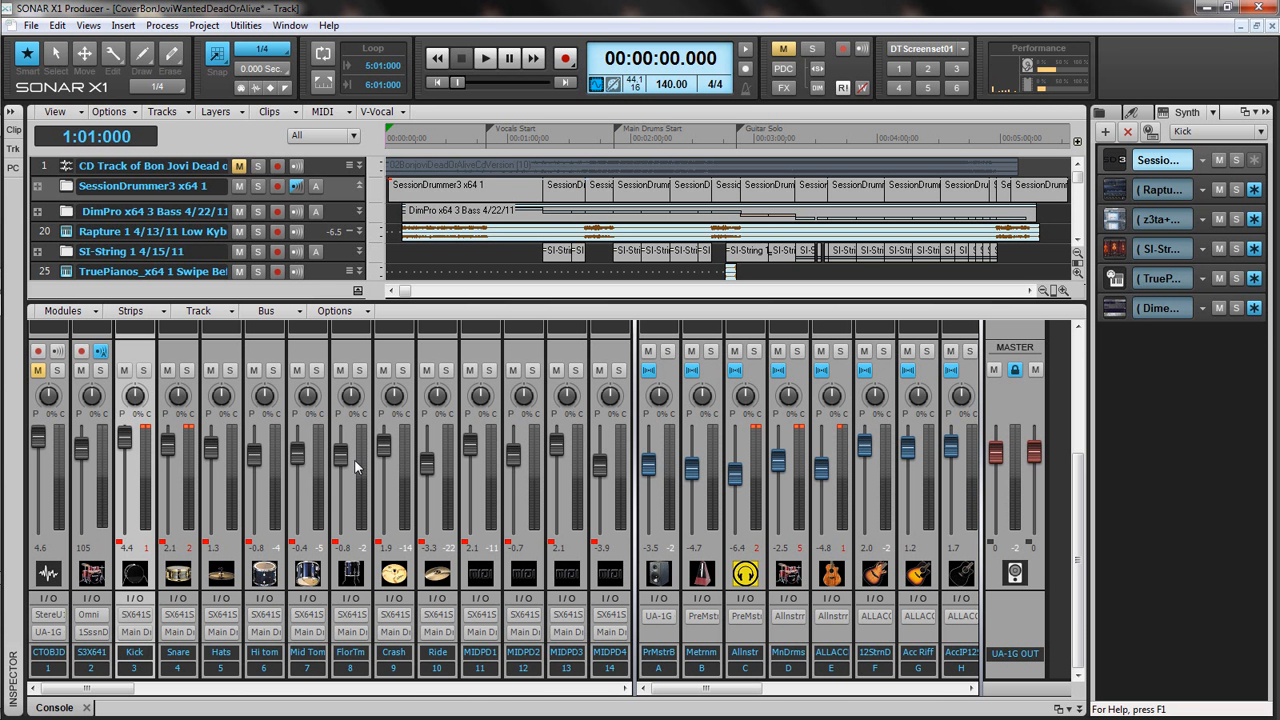
Play the song from the Guitar Solo marker with the console's effects bins in view, and stop playback
mouse_move(347, 461)
left_click(737, 142)
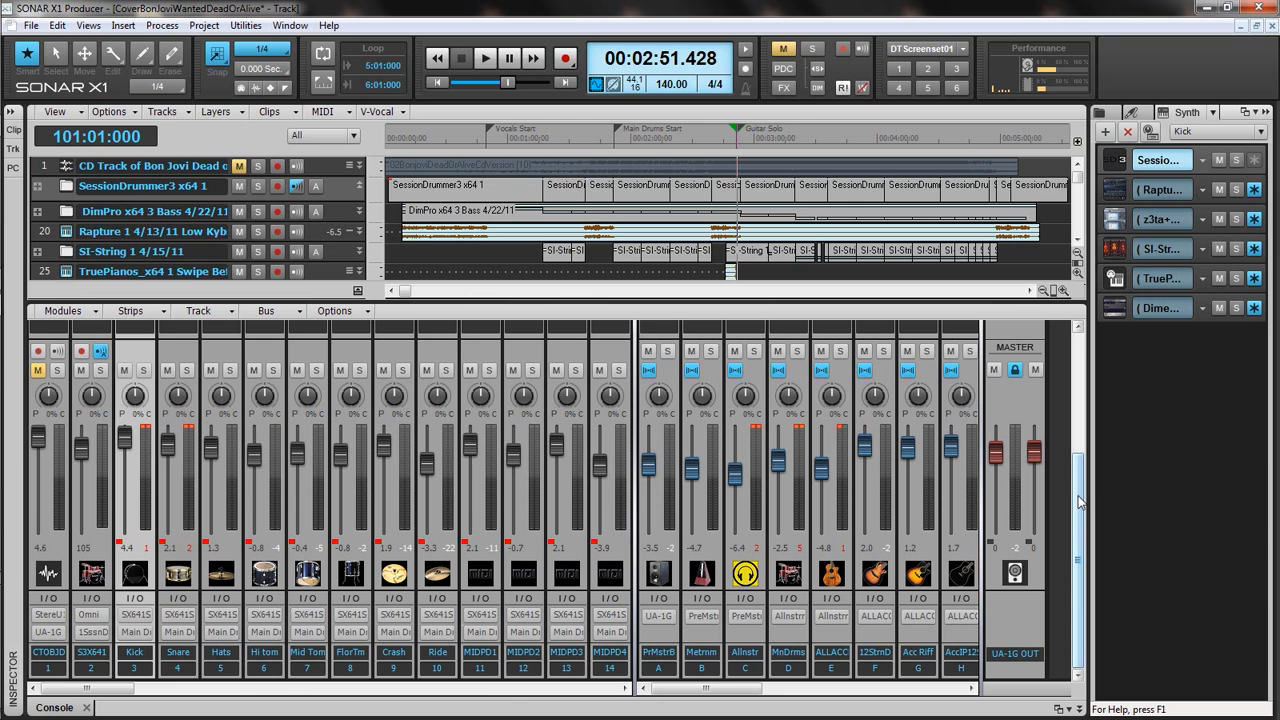
left_click_drag(1078, 495, 1092, 454)
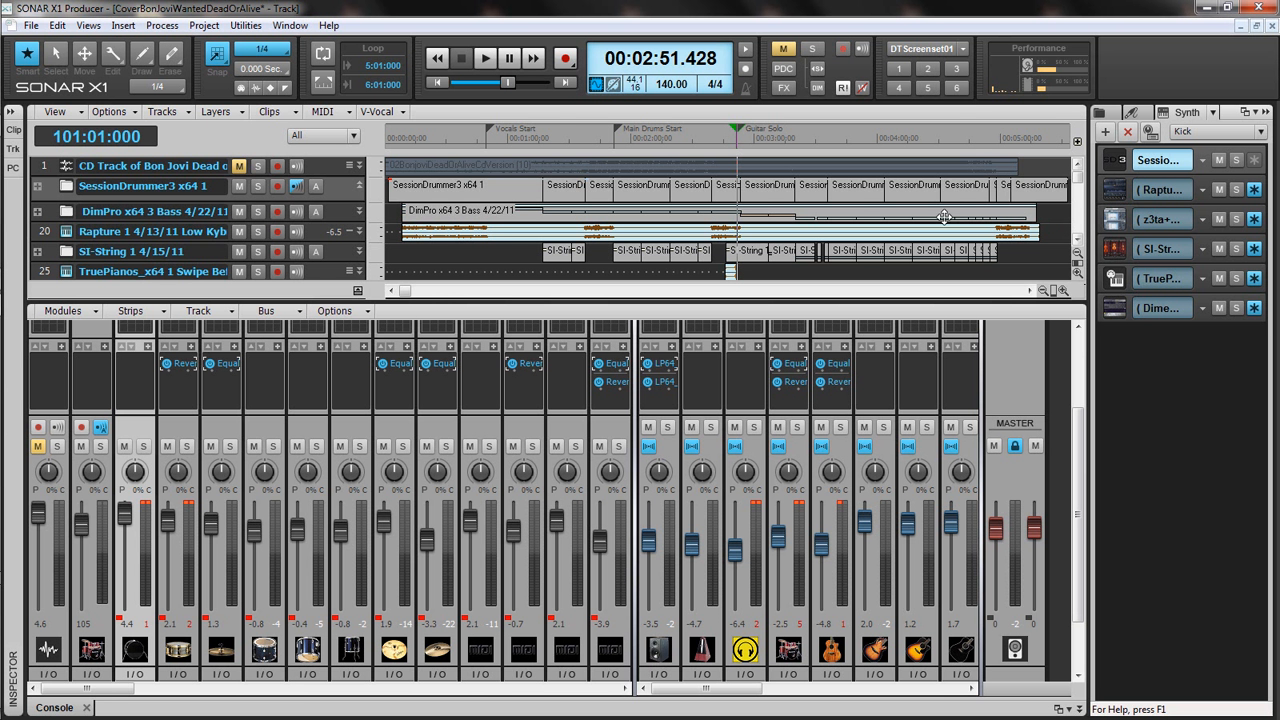
left_click(485, 62)
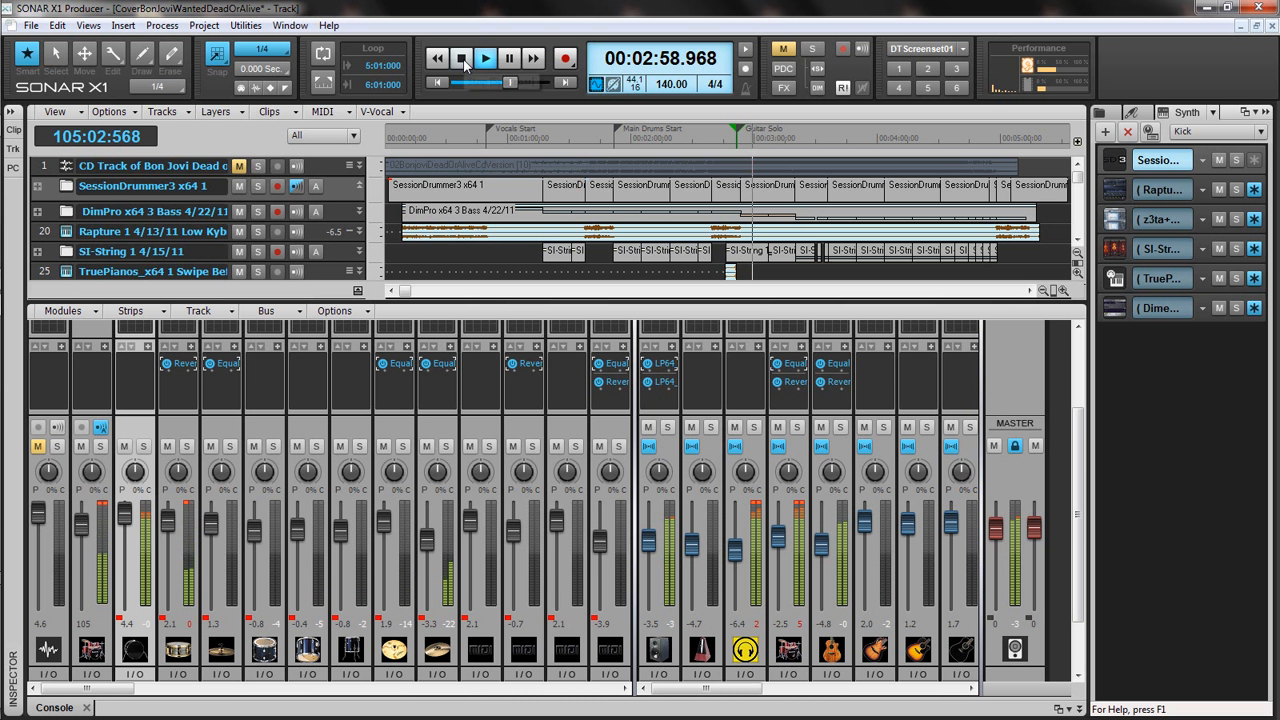
left_click(462, 59)
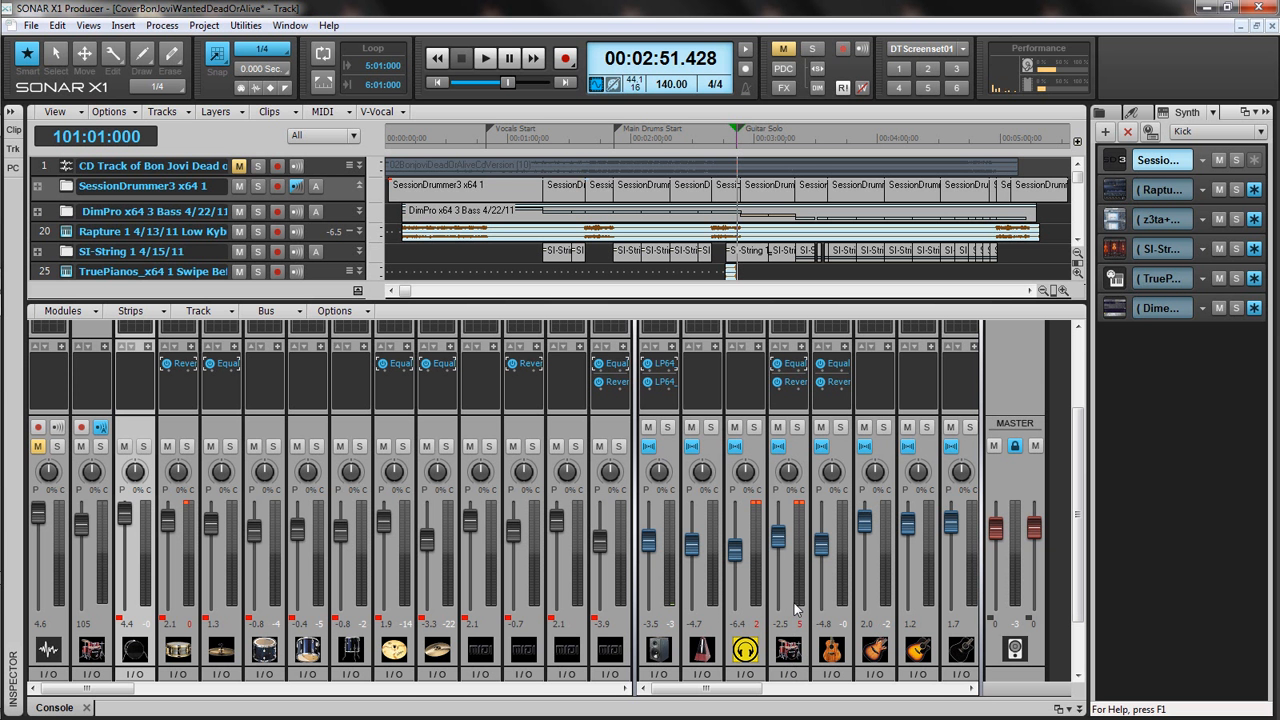
Open the Sonitus equalizer and Sonitus reverb of the Main Drums bus and arrange their windows side by side below the timeline ruler
double_click(794, 366)
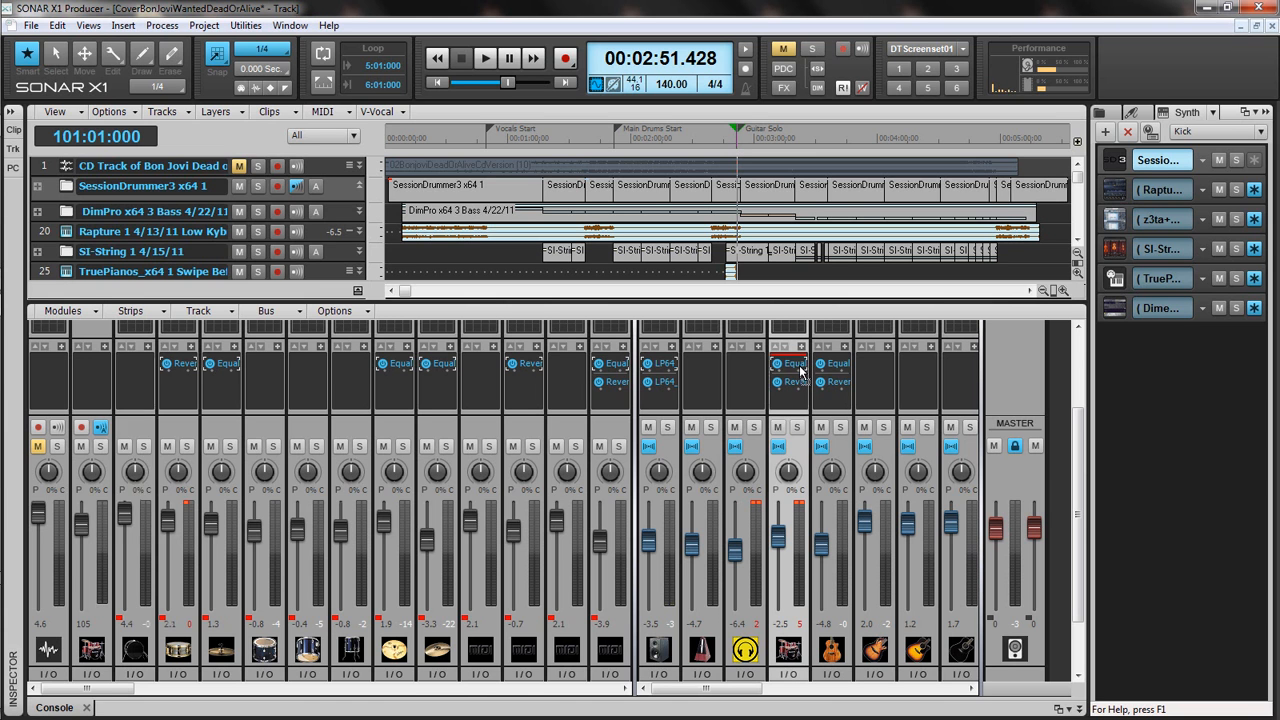
double_click(797, 388)
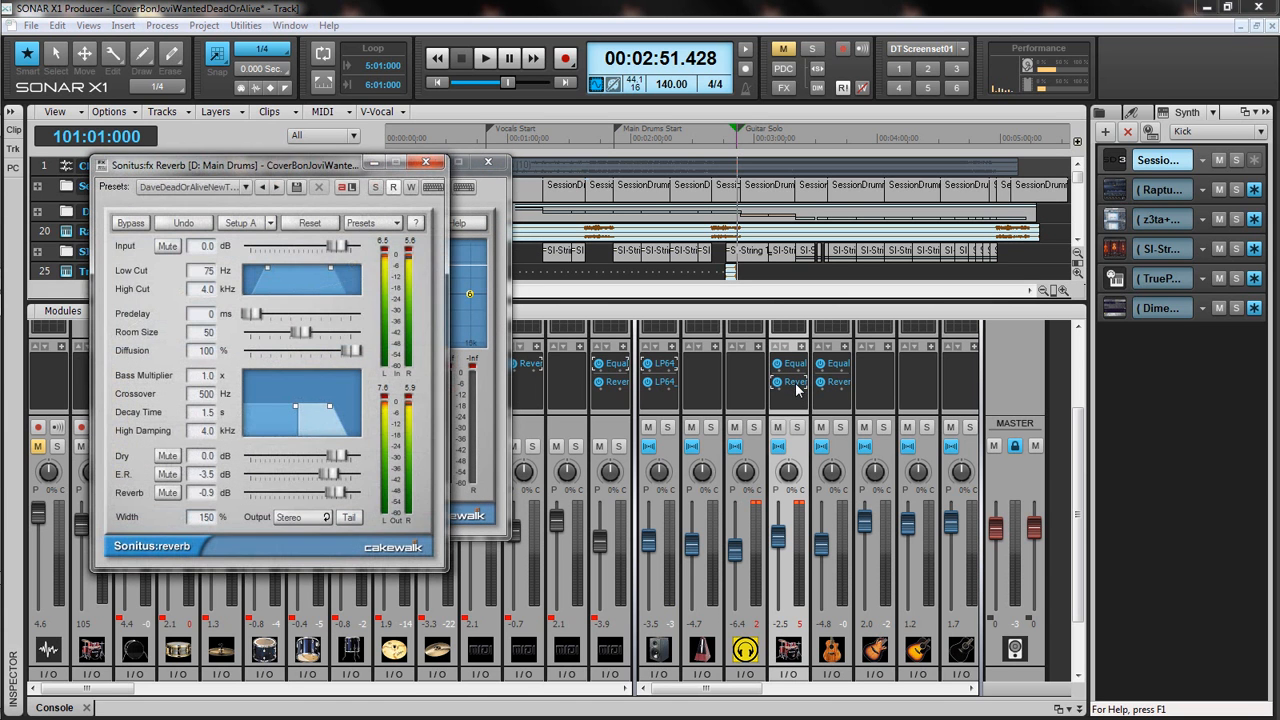
left_click_drag(264, 168, 1058, 230)
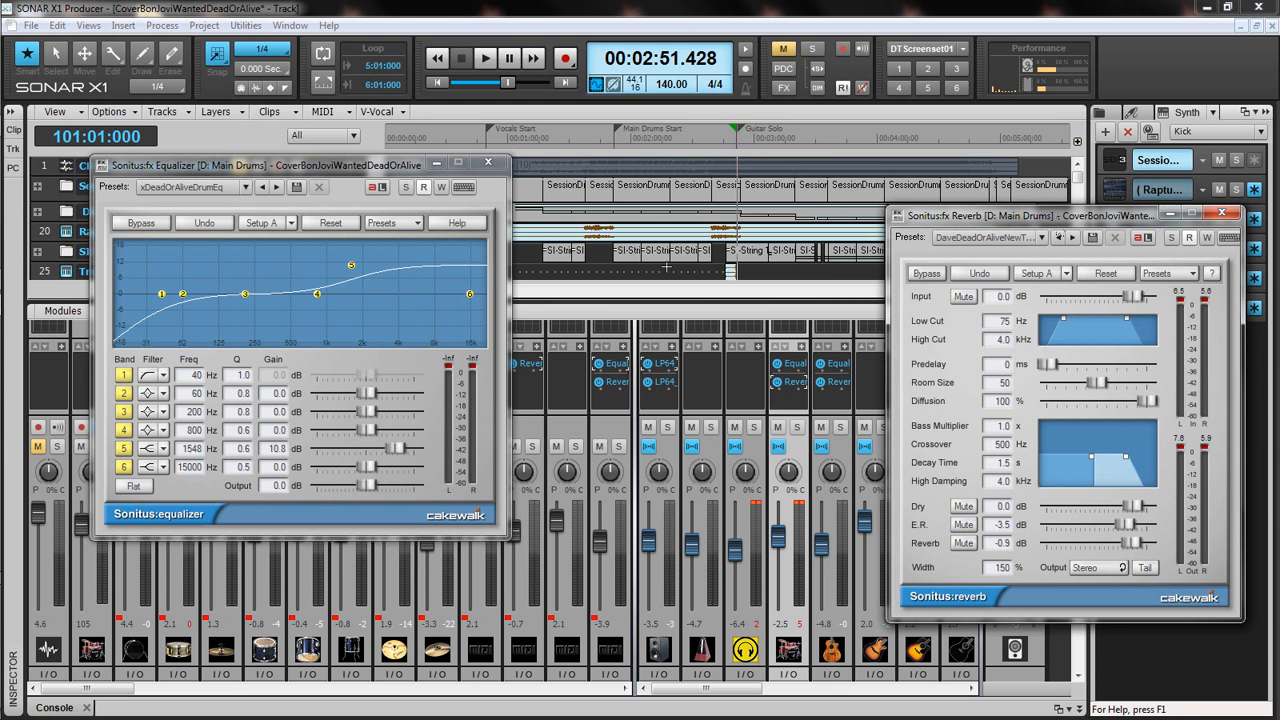
left_click_drag(375, 172, 313, 184)
left_click_drag(1014, 218, 597, 177)
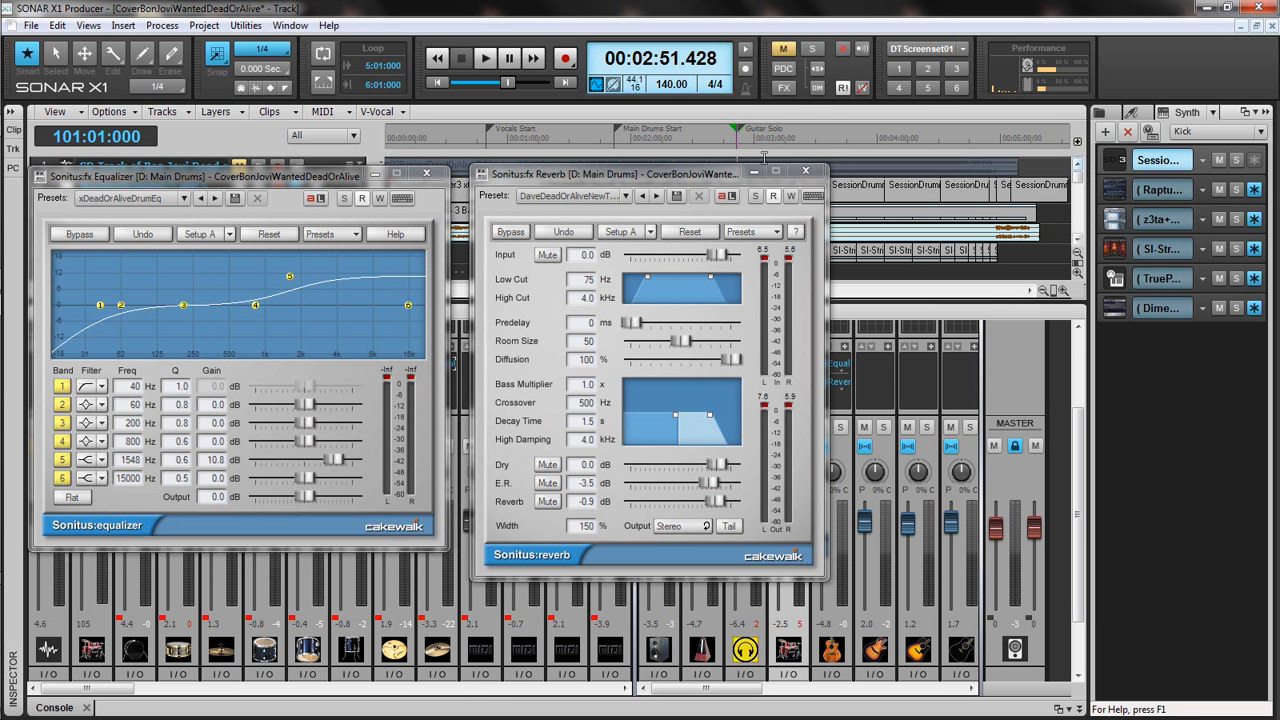
left_click(637, 180)
left_click_drag(637, 232, 629, 232)
left_click_drag(292, 184, 288, 226)
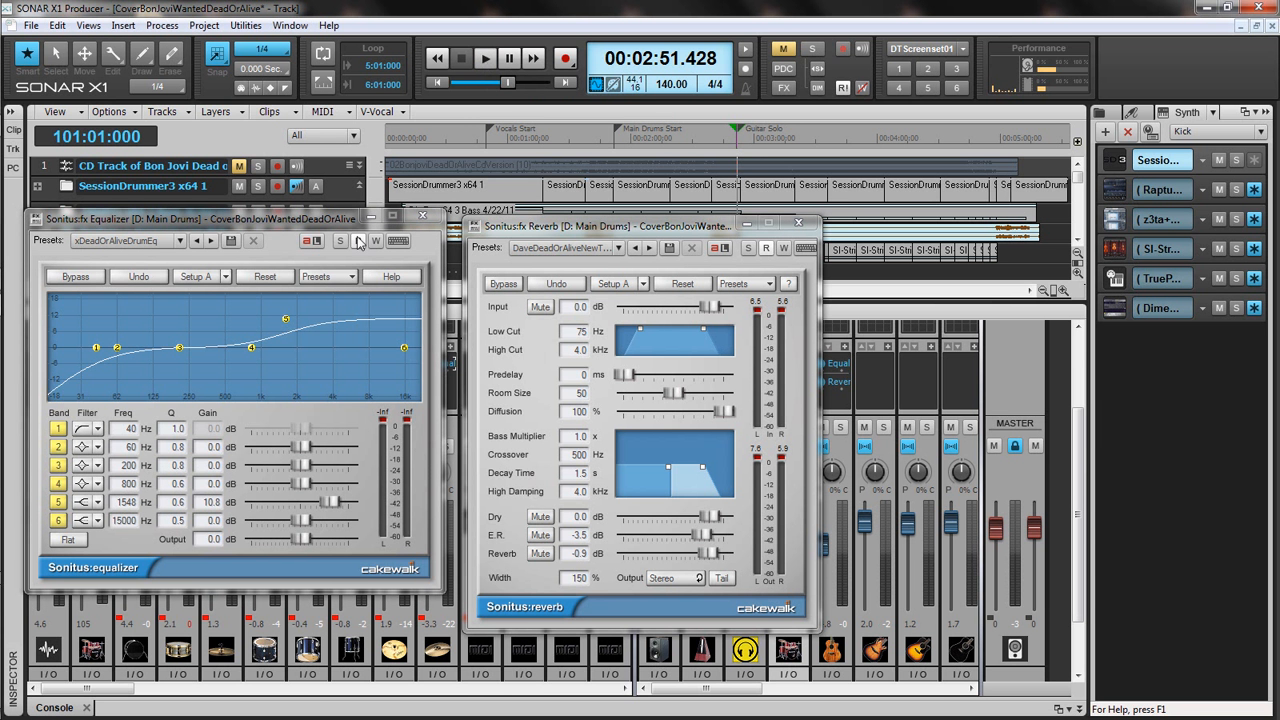
Play the full mix from the Guitar Solo marker, compare the Main Drums equalizer and reverb bypassed and active, and stop playback
key("space")
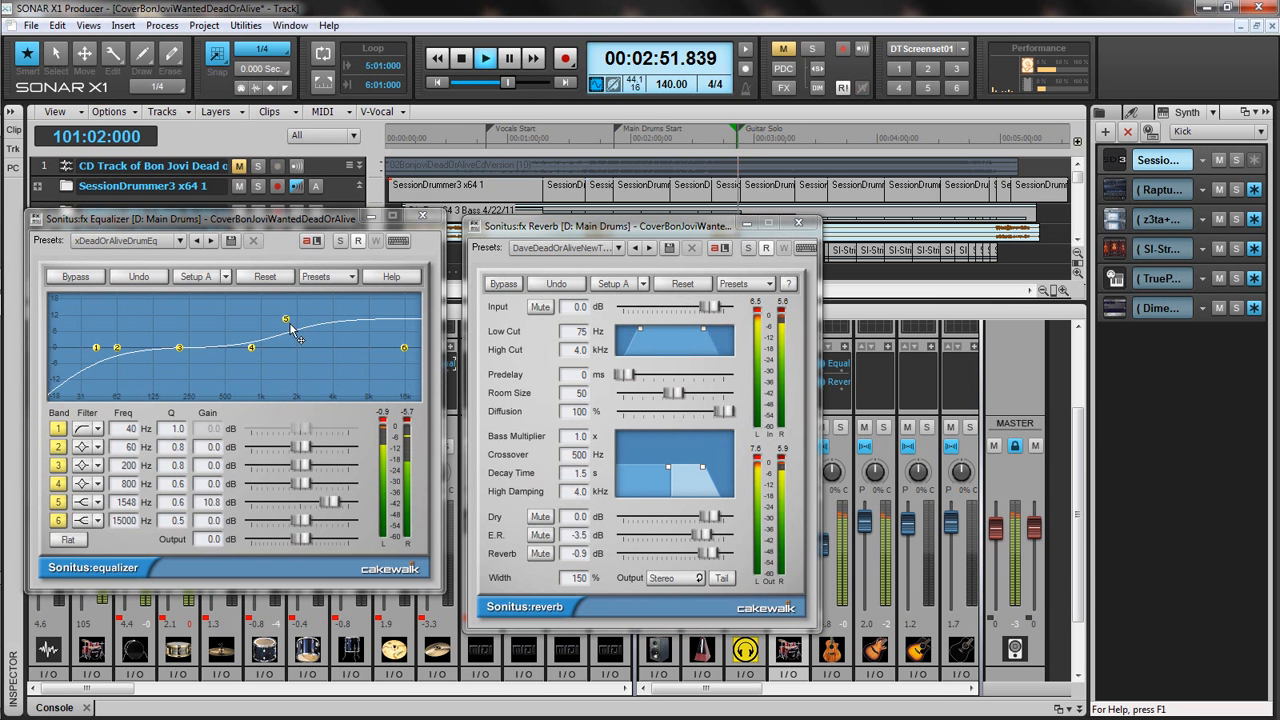
left_click(82, 281)
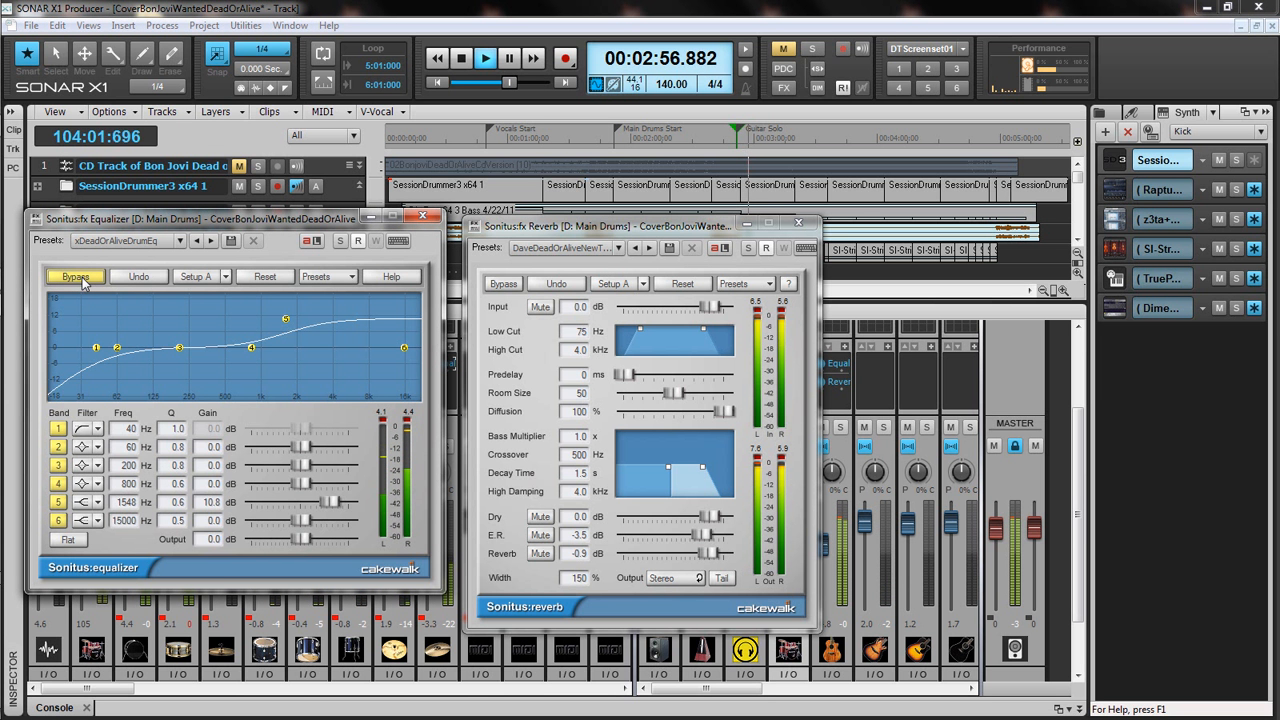
left_click(505, 285)
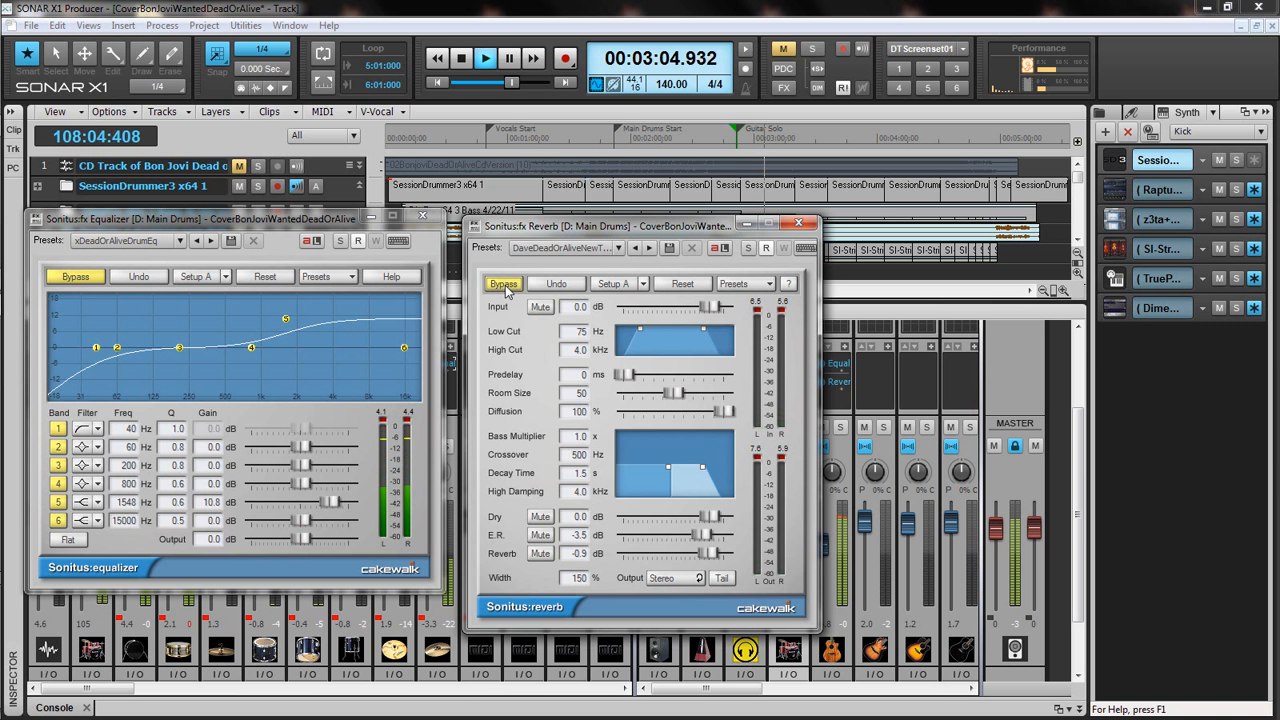
left_click(505, 285)
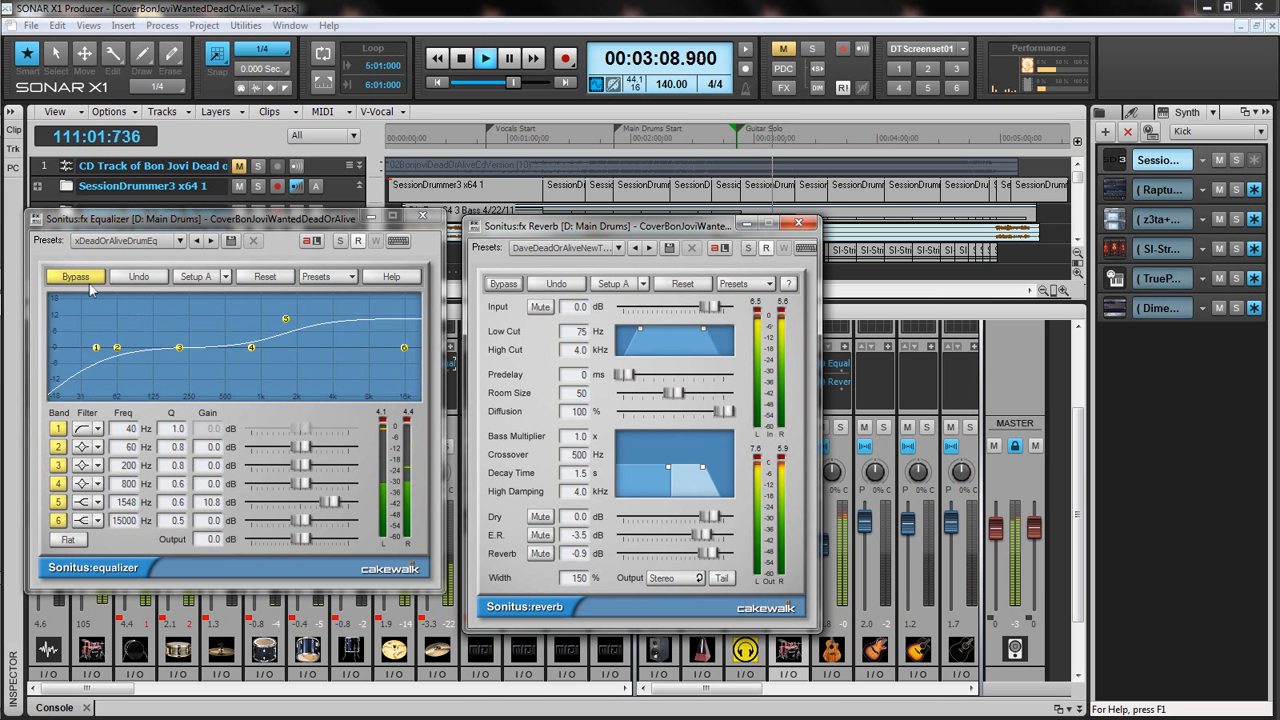
left_click(78, 277)
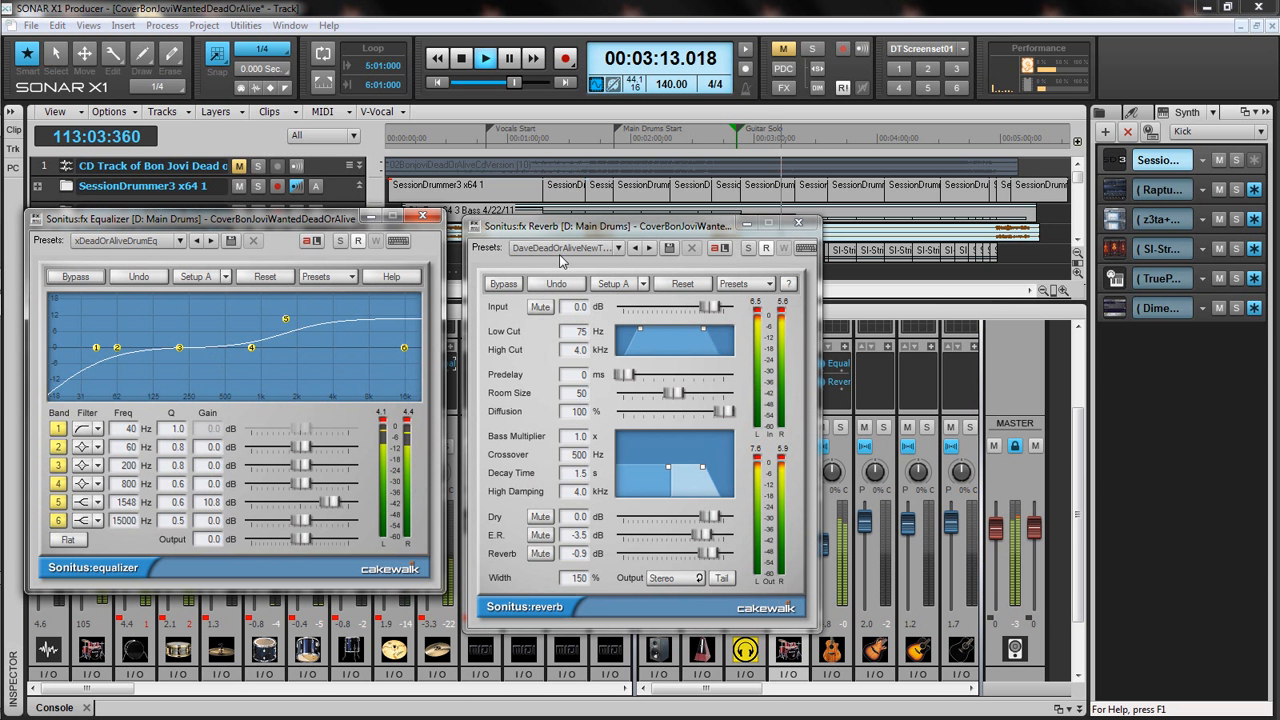
left_click(465, 57)
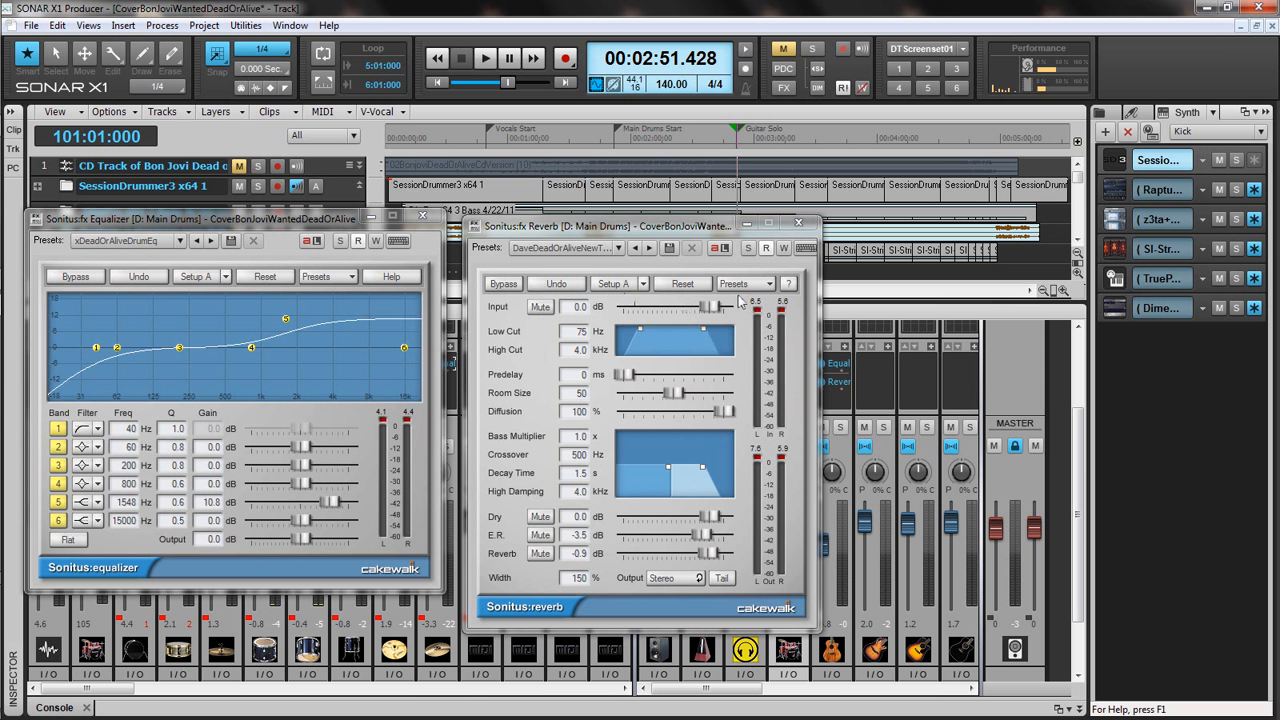
Solo Session Drummer and compare its playback from the Guitar Solo marker with the Main Drums equalizer and reverb bypassed and active
left_click(1236, 162)
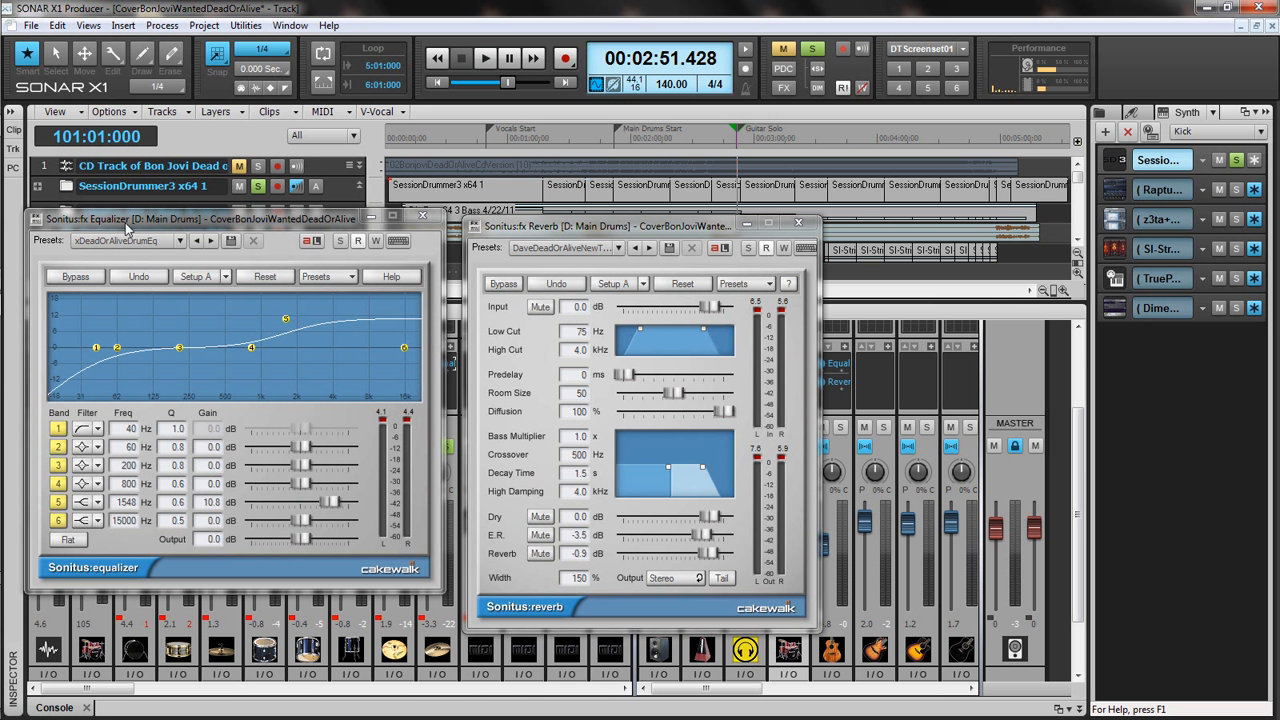
left_click(485, 60)
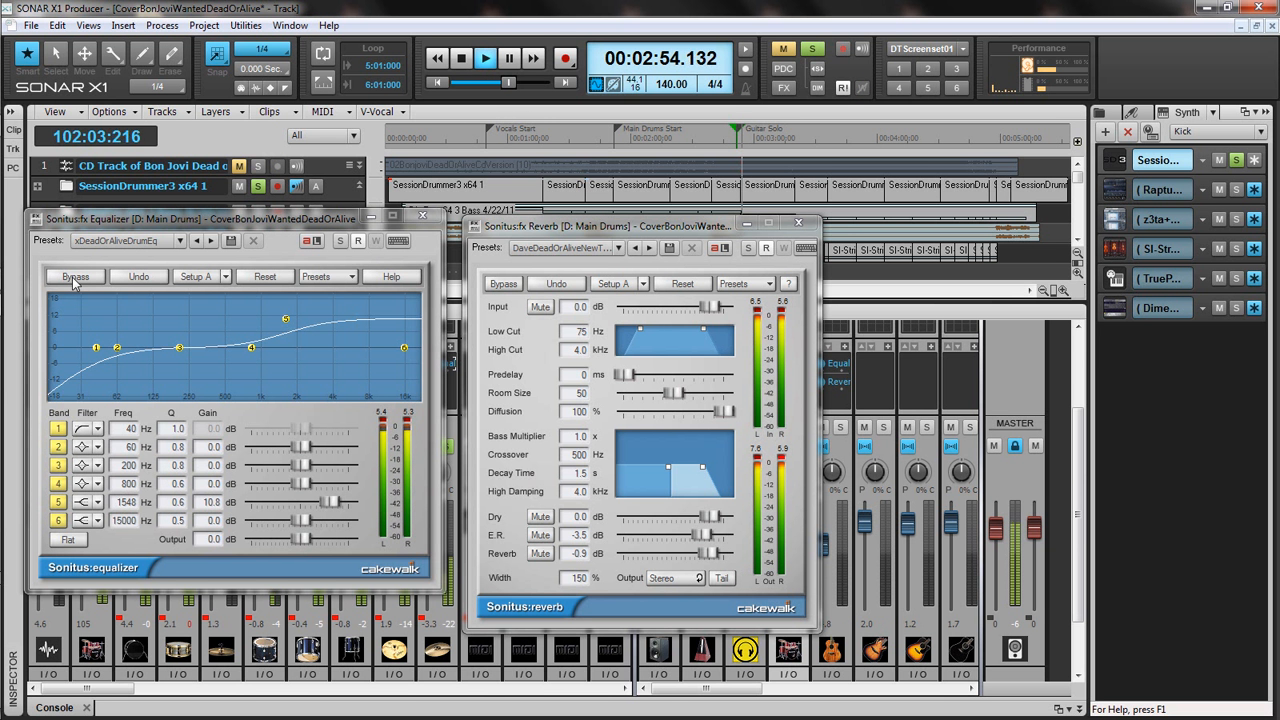
left_click(74, 278)
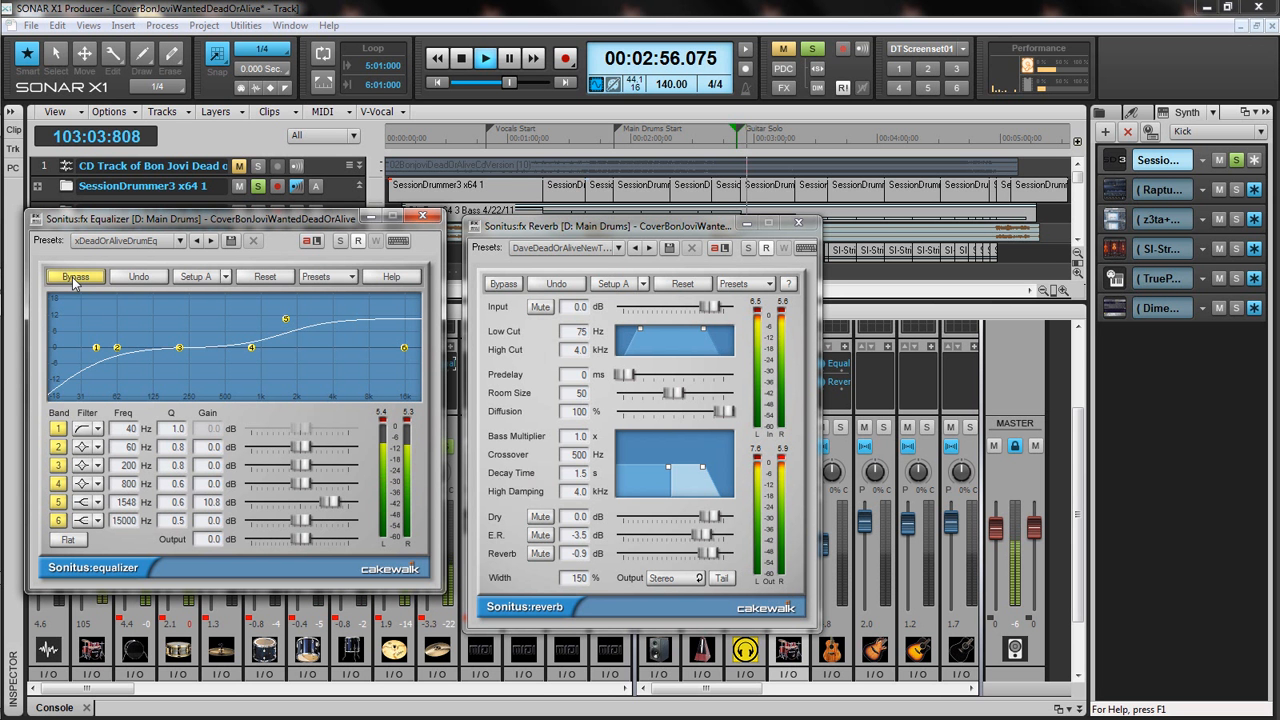
left_click(505, 286)
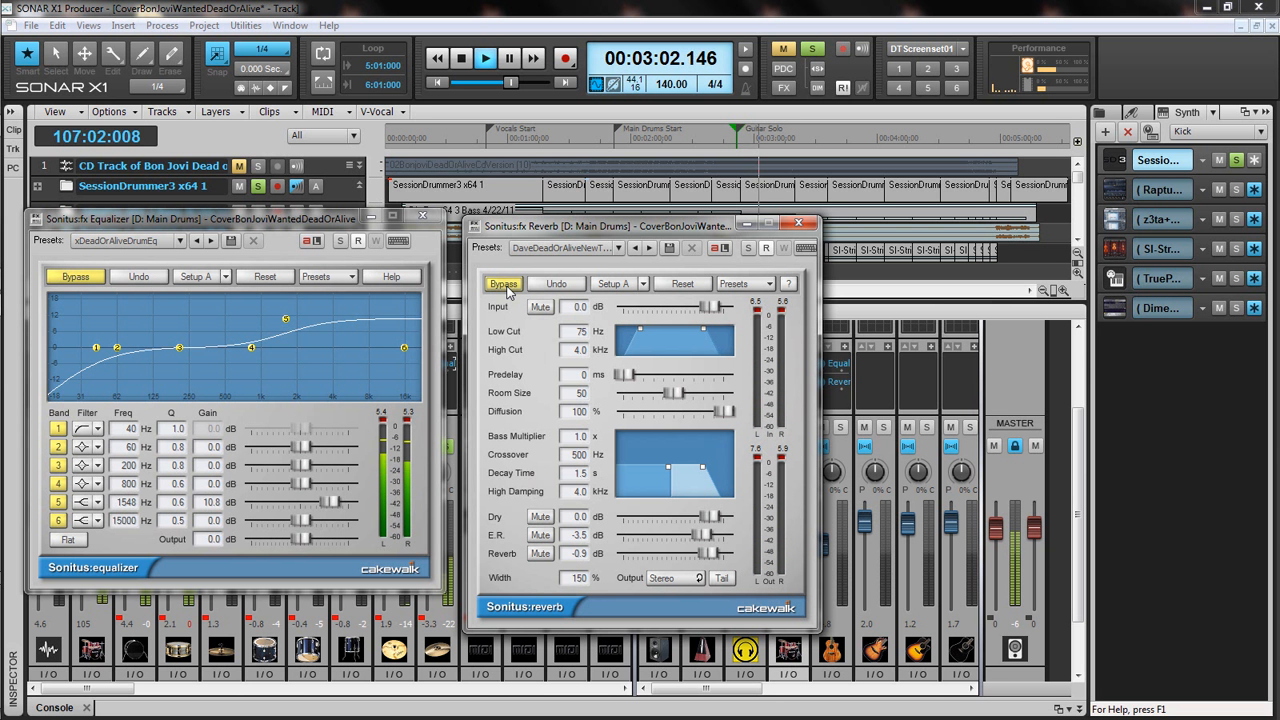
left_click(505, 285)
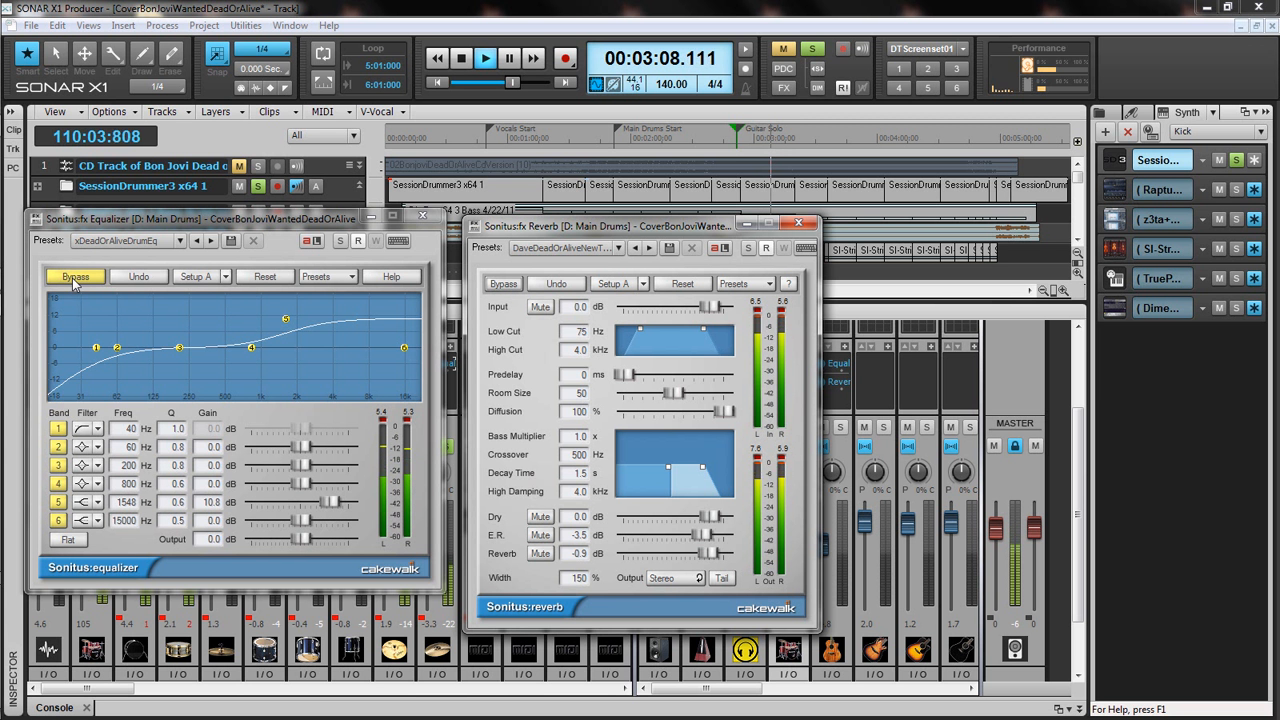
left_click(73, 281)
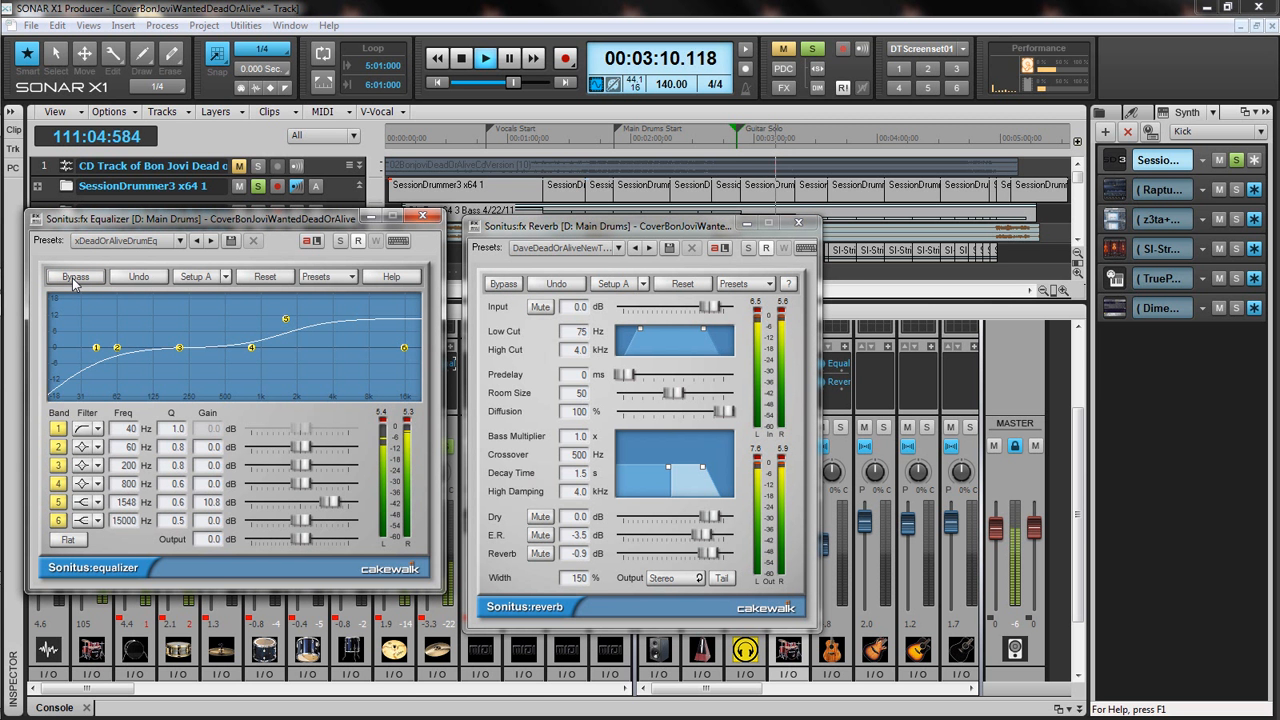
left_click(463, 63)
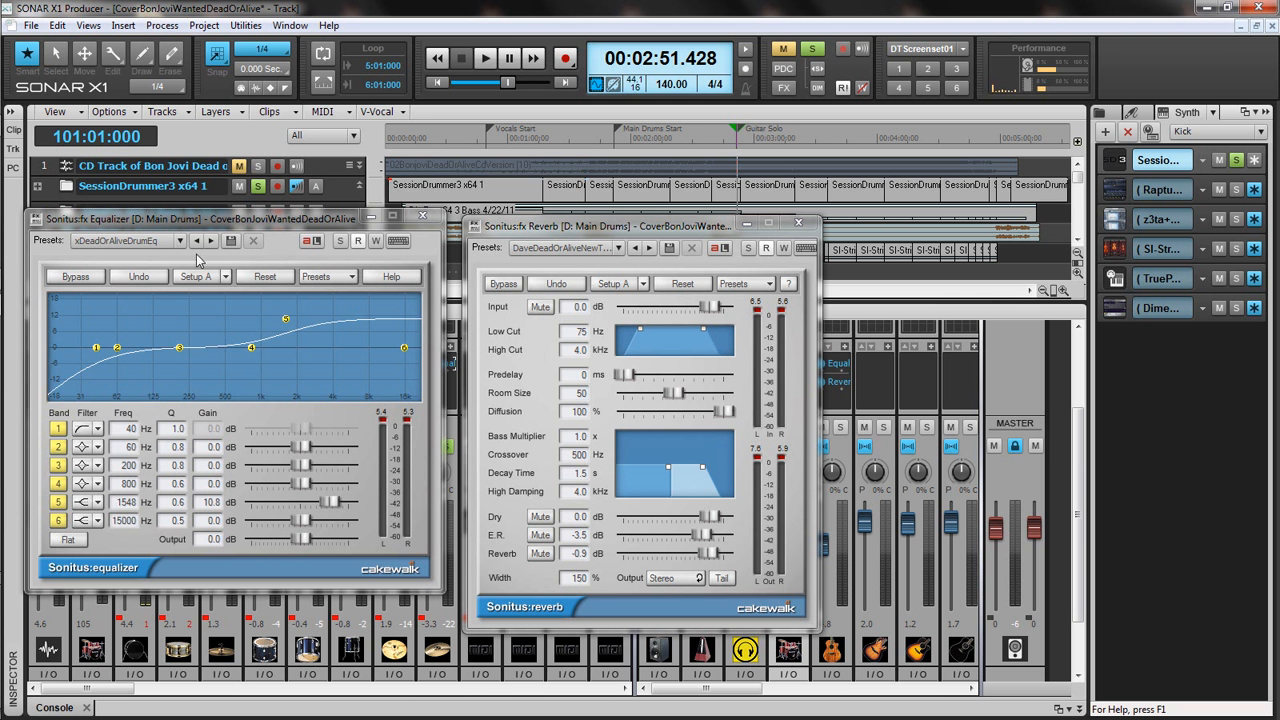
Check the filter types available for band 1 of the Main Drums equalizer, and close the Sonitus reverb and equalizer windows
left_click(98, 430)
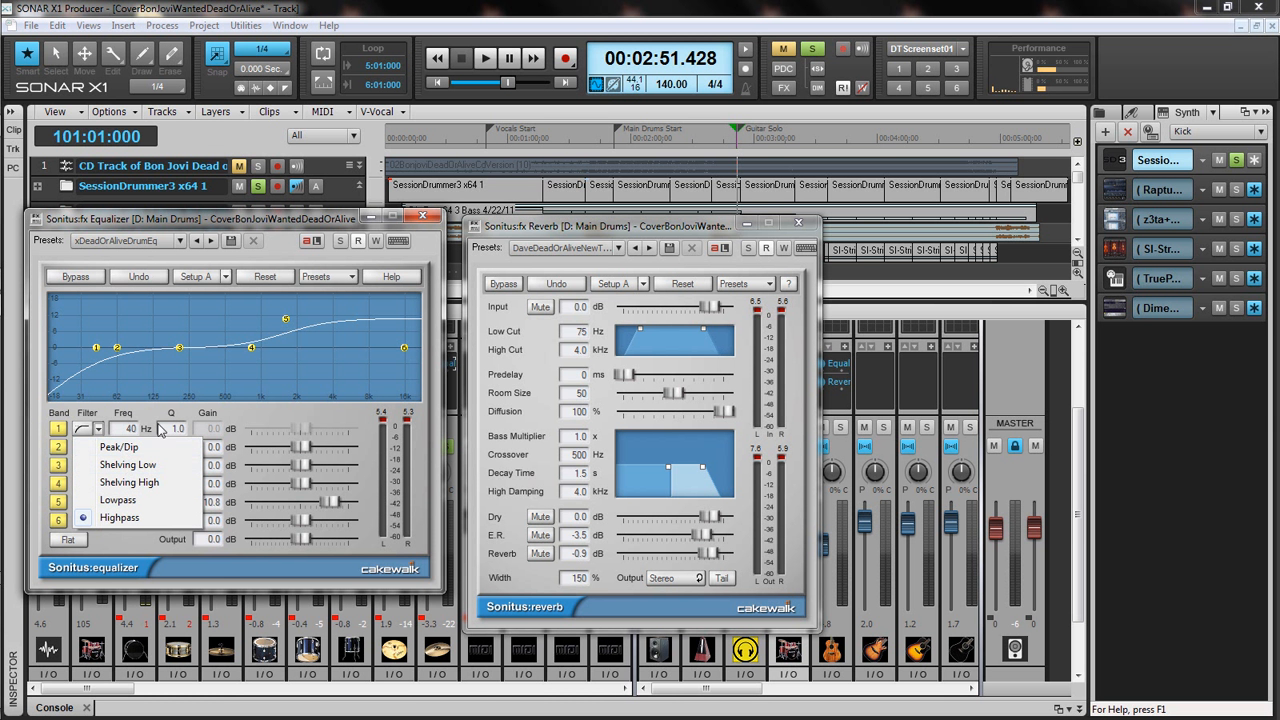
left_click(248, 222)
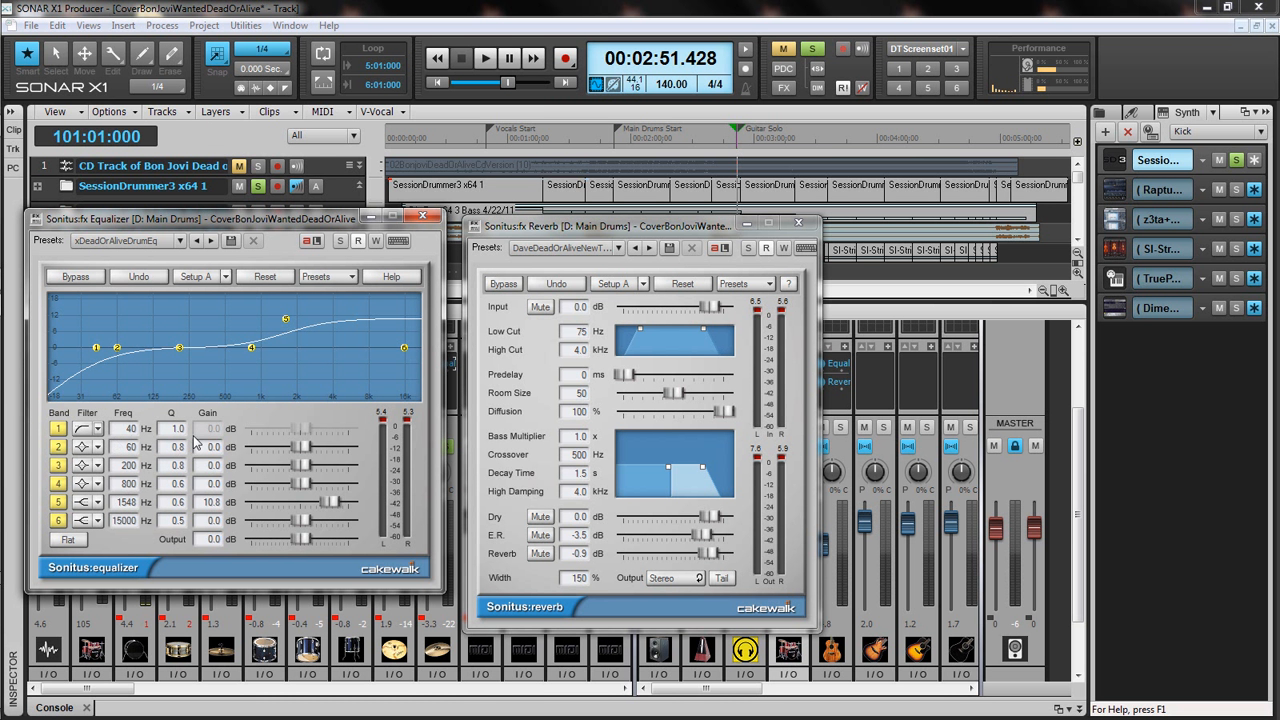
left_click(576, 233)
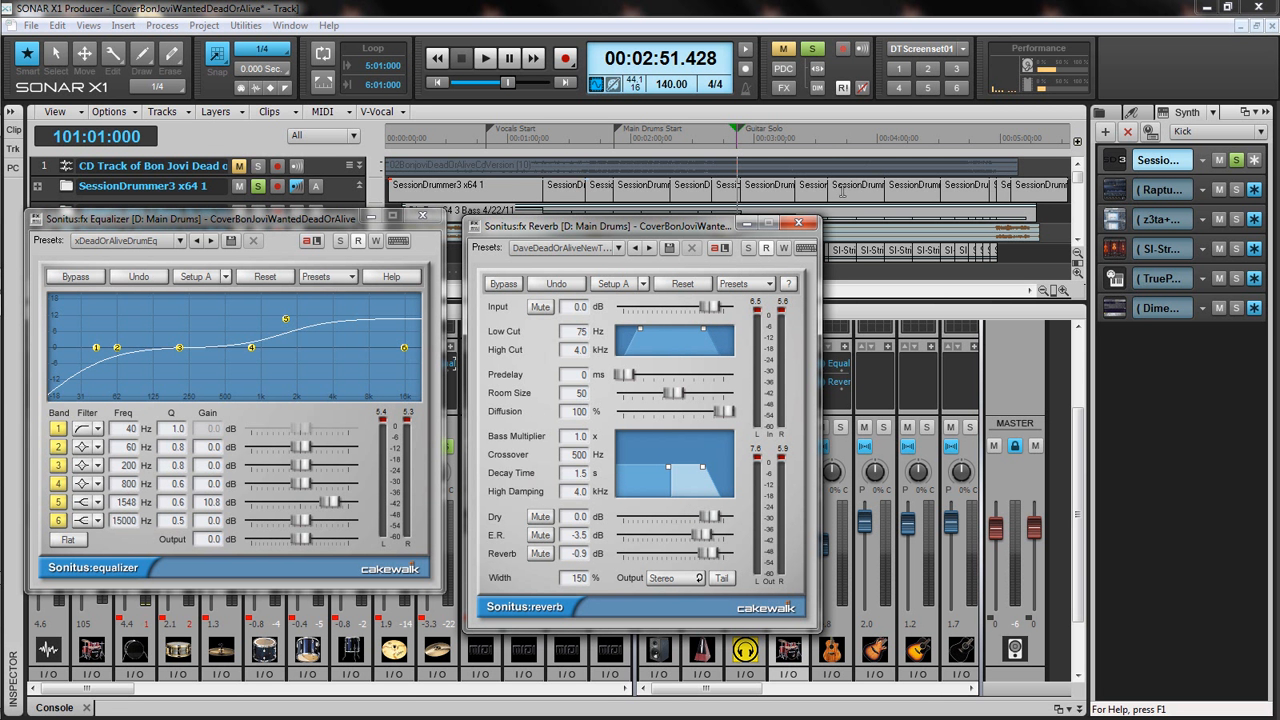
left_click(798, 222)
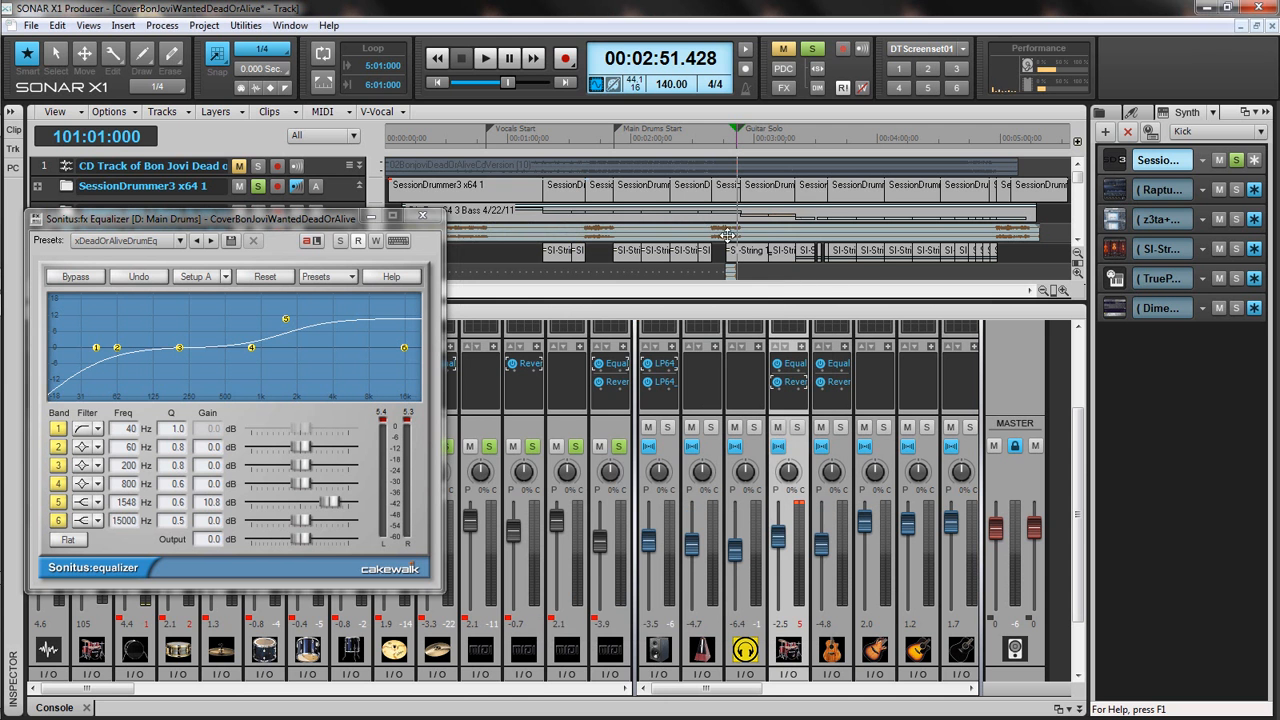
left_click(424, 217)
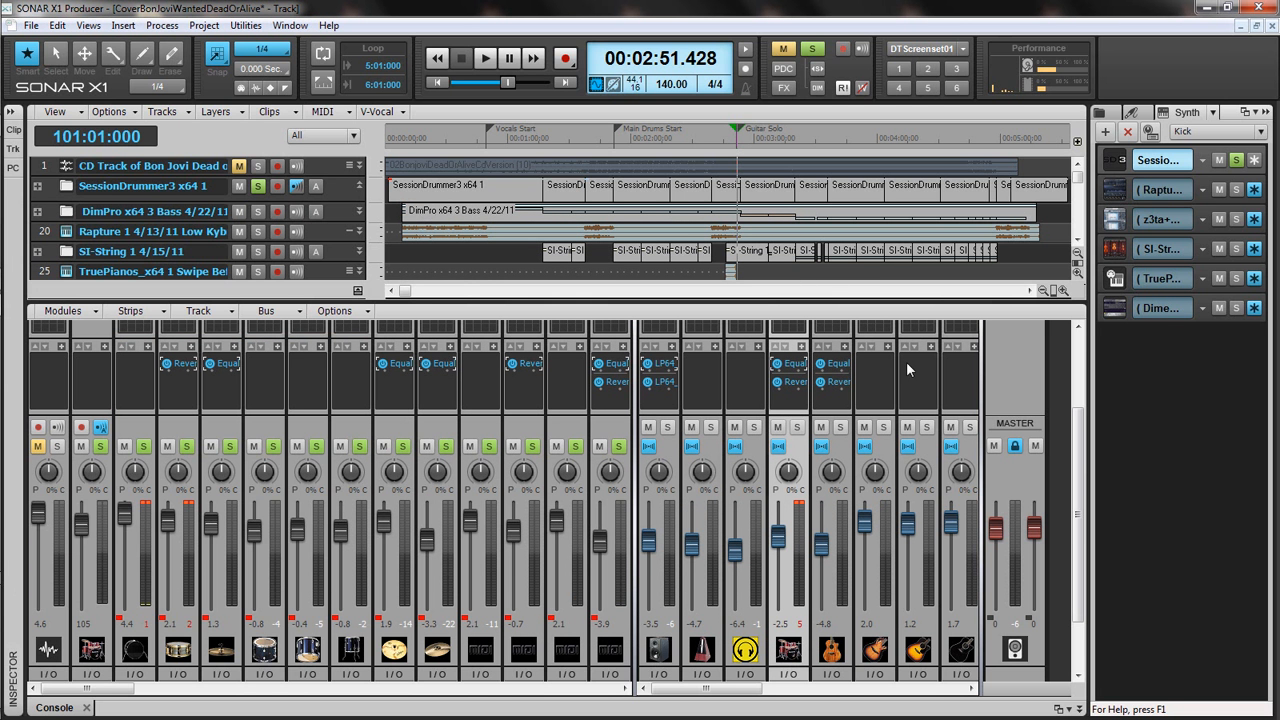
Open Session Drummer 3 in its Drumkit view and move its window up so the program, MIDI and drum fields are fully visible
left_click(1112, 163)
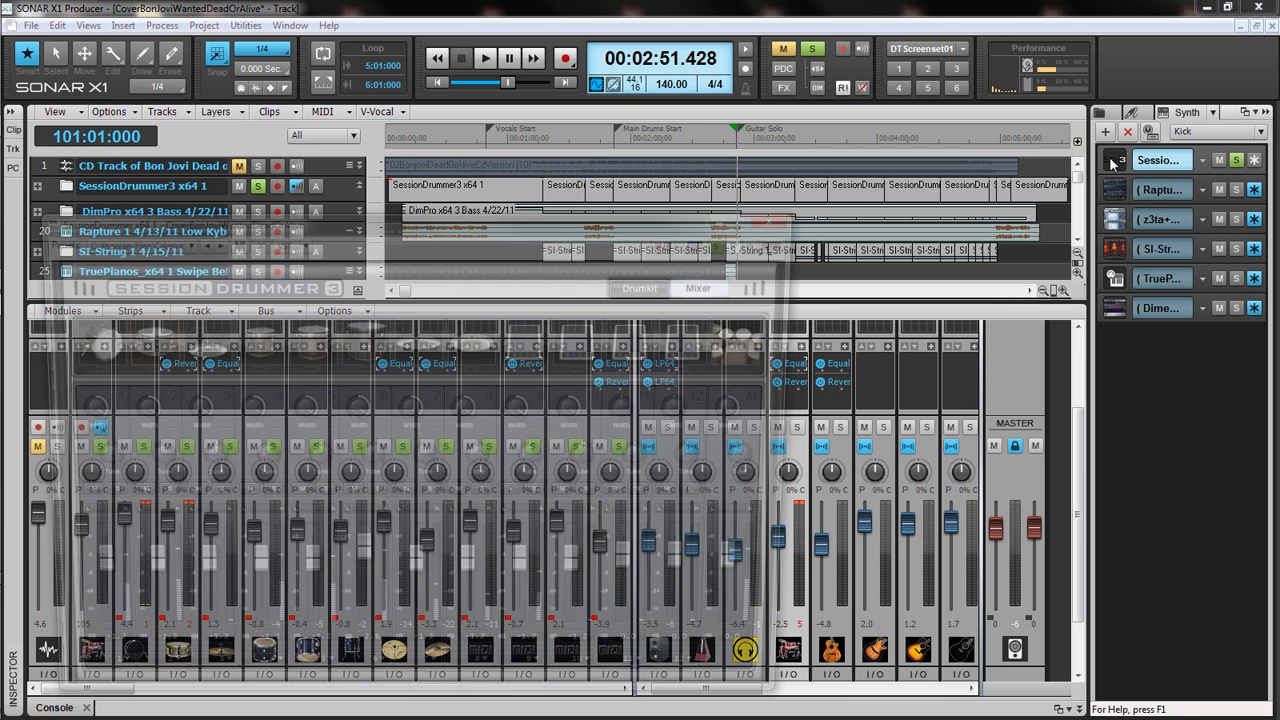
left_click(645, 285)
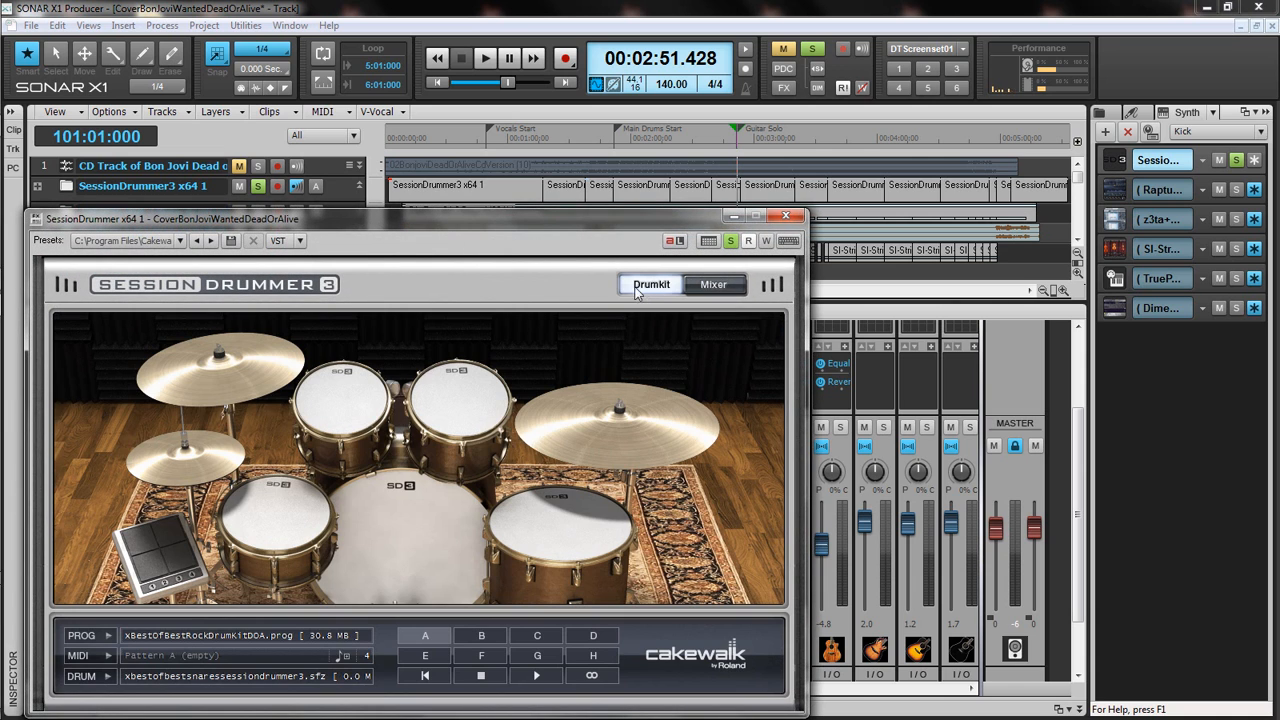
left_click_drag(555, 223, 585, 211)
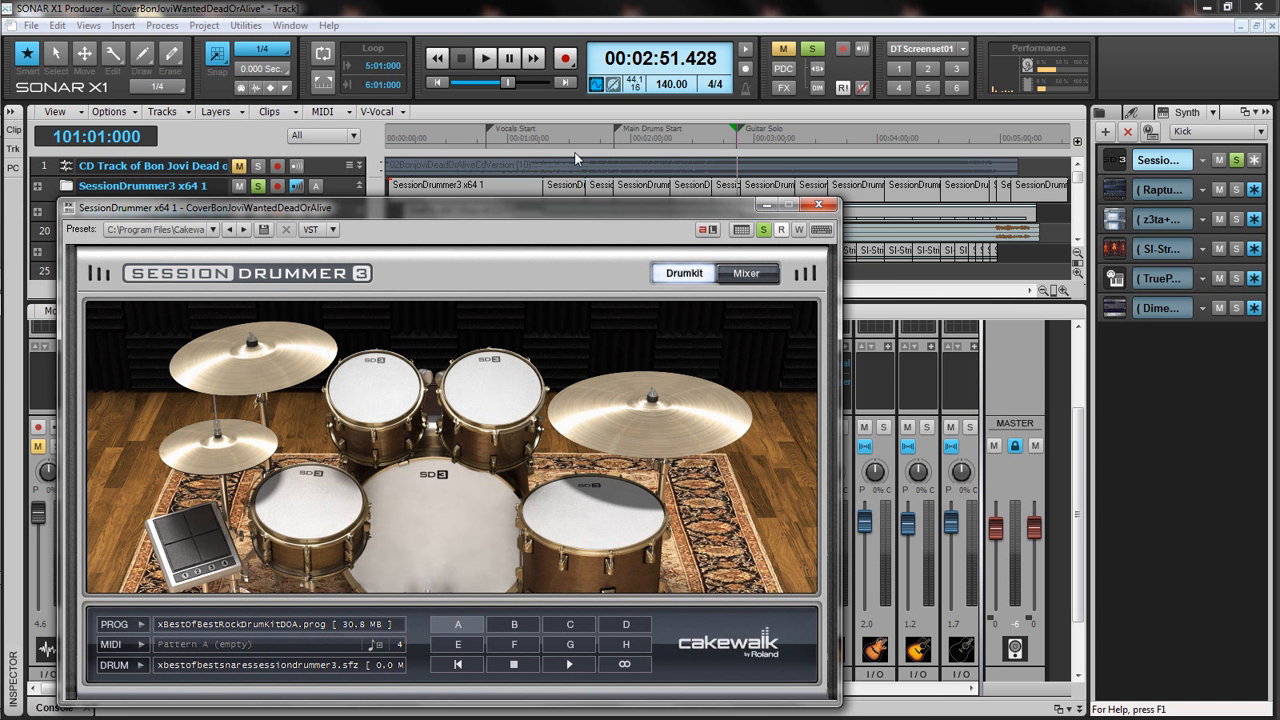
left_click_drag(501, 212, 488, 168)
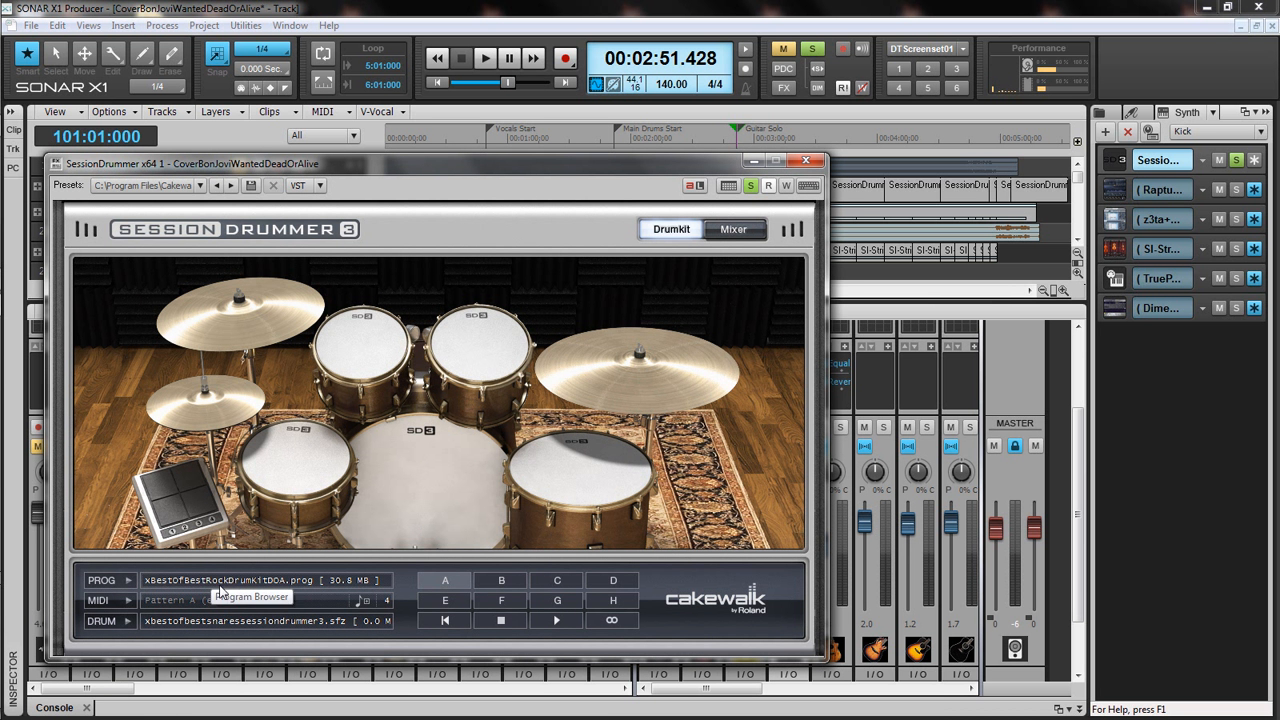
Examine the Acoustic, Electronic & Hip Hop, Mixed Kits and Rhythm Machine programs in the Program Browser, and close Session Drummer
left_click(160, 577)
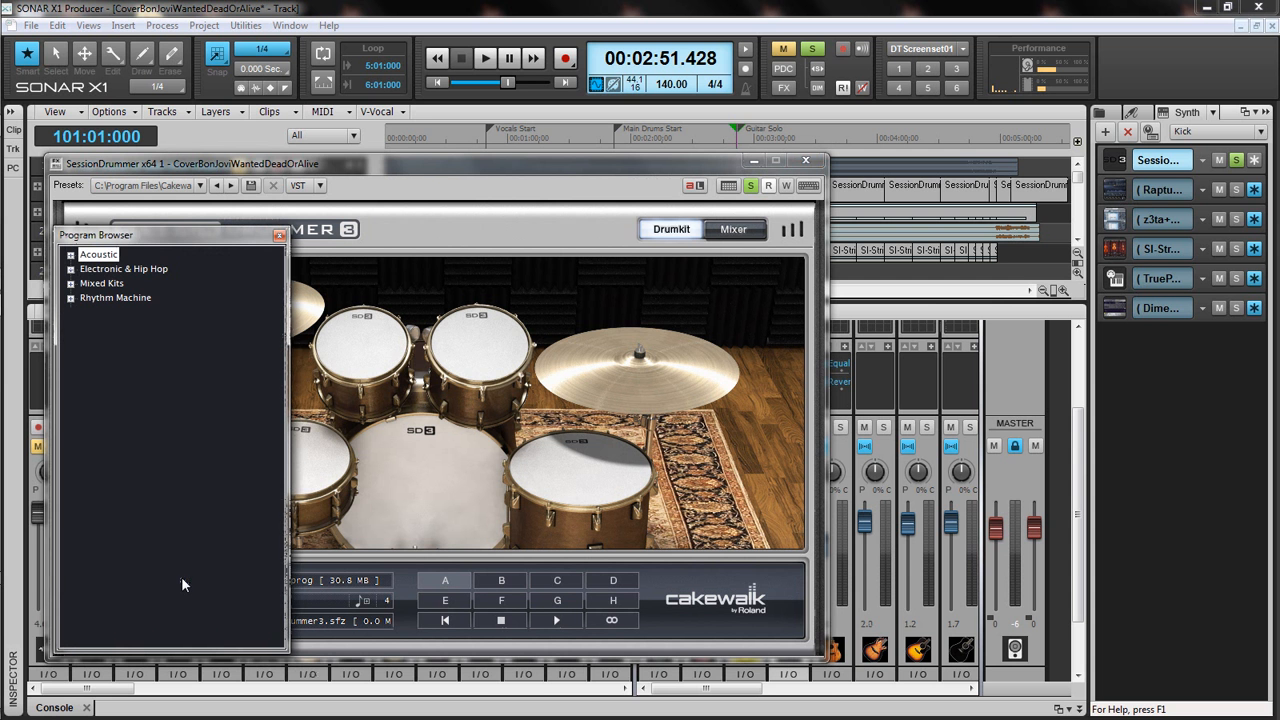
left_click(71, 256)
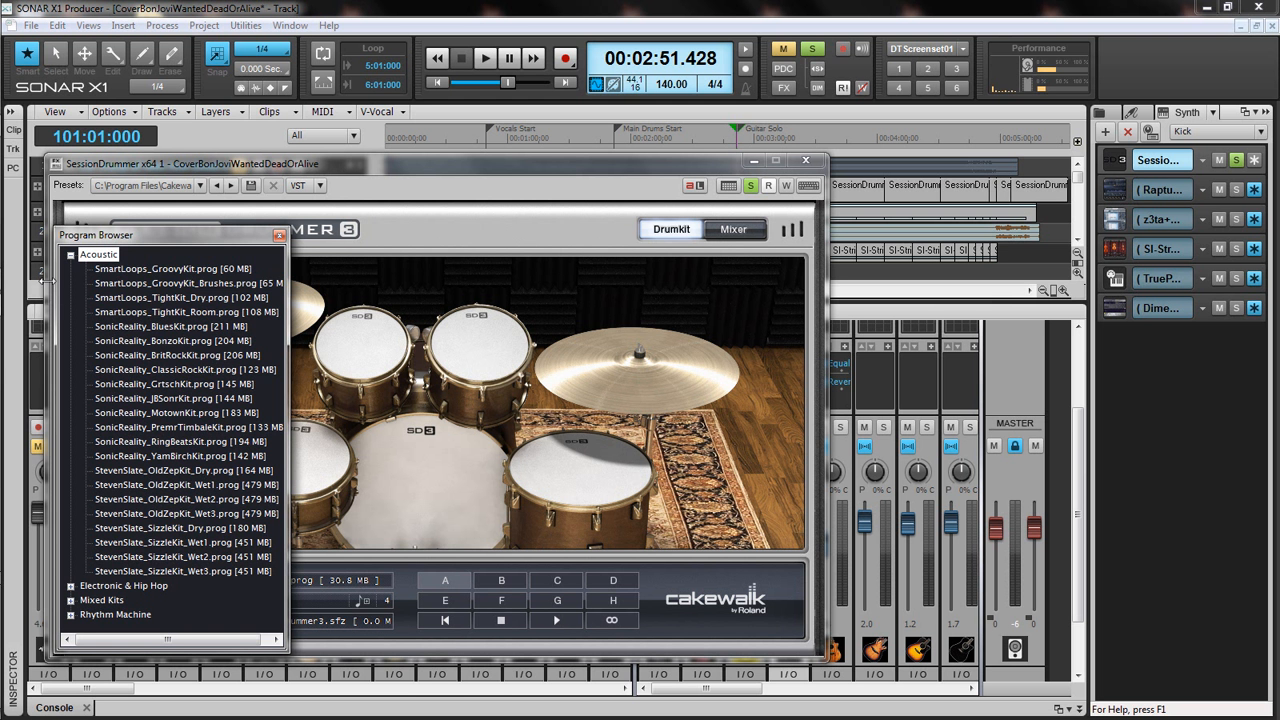
left_click(70, 256)
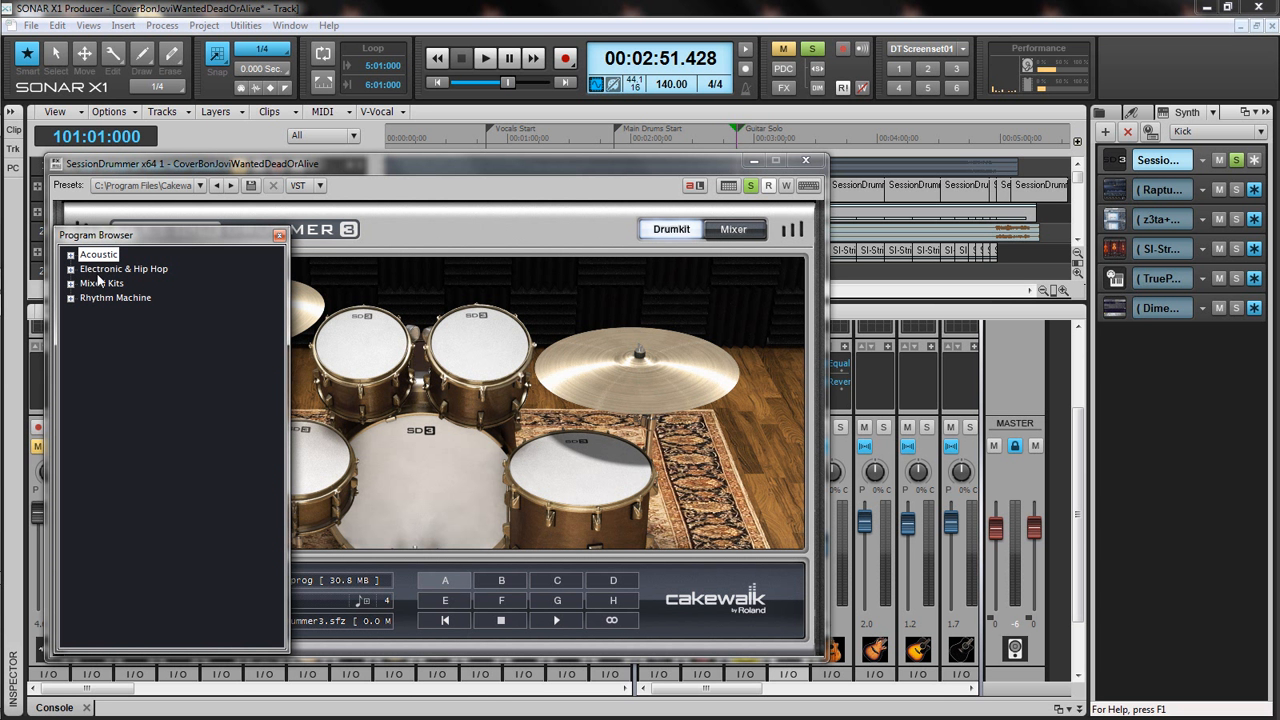
left_click(71, 270)
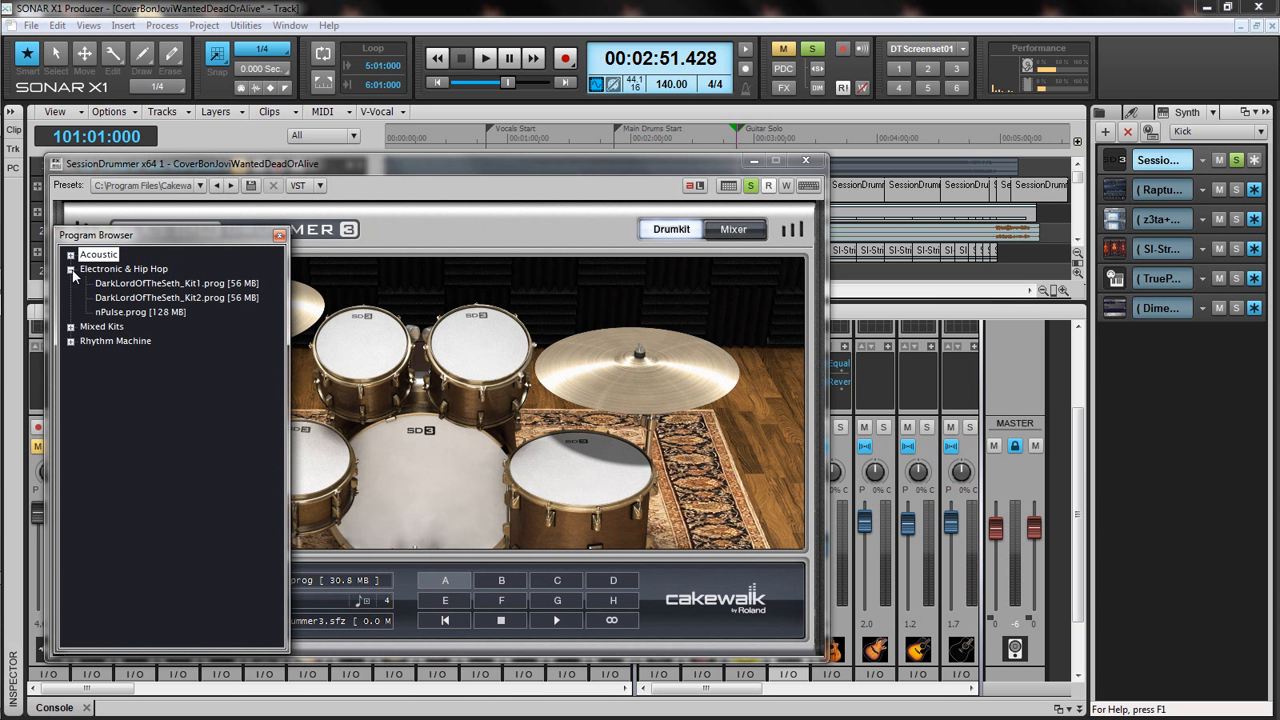
left_click(71, 270)
left_click(70, 284)
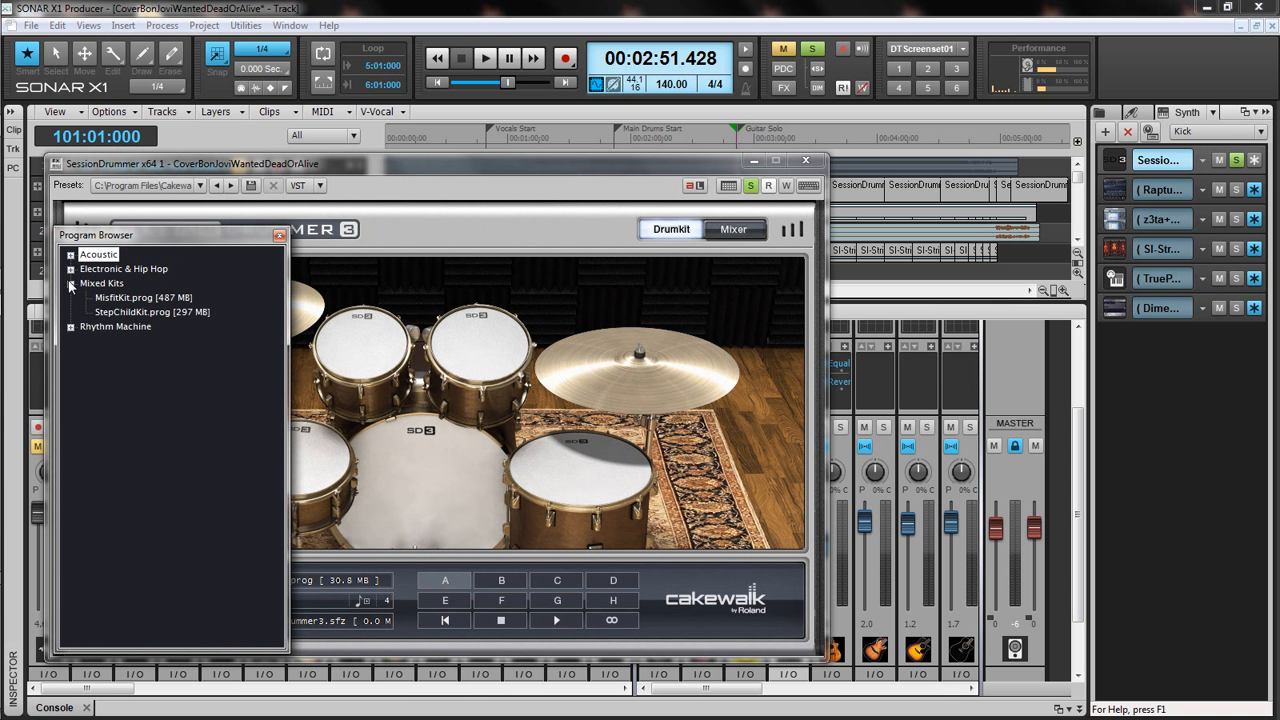
left_click(70, 285)
left_click(71, 298)
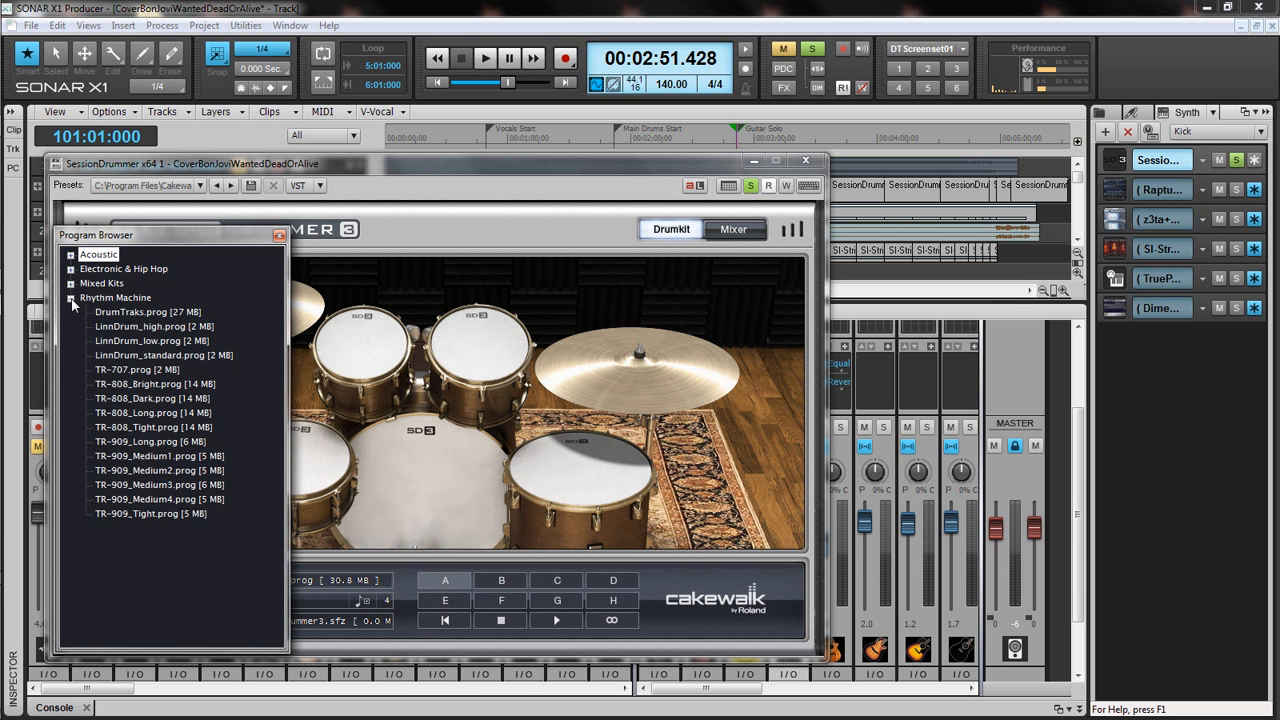
left_click(71, 298)
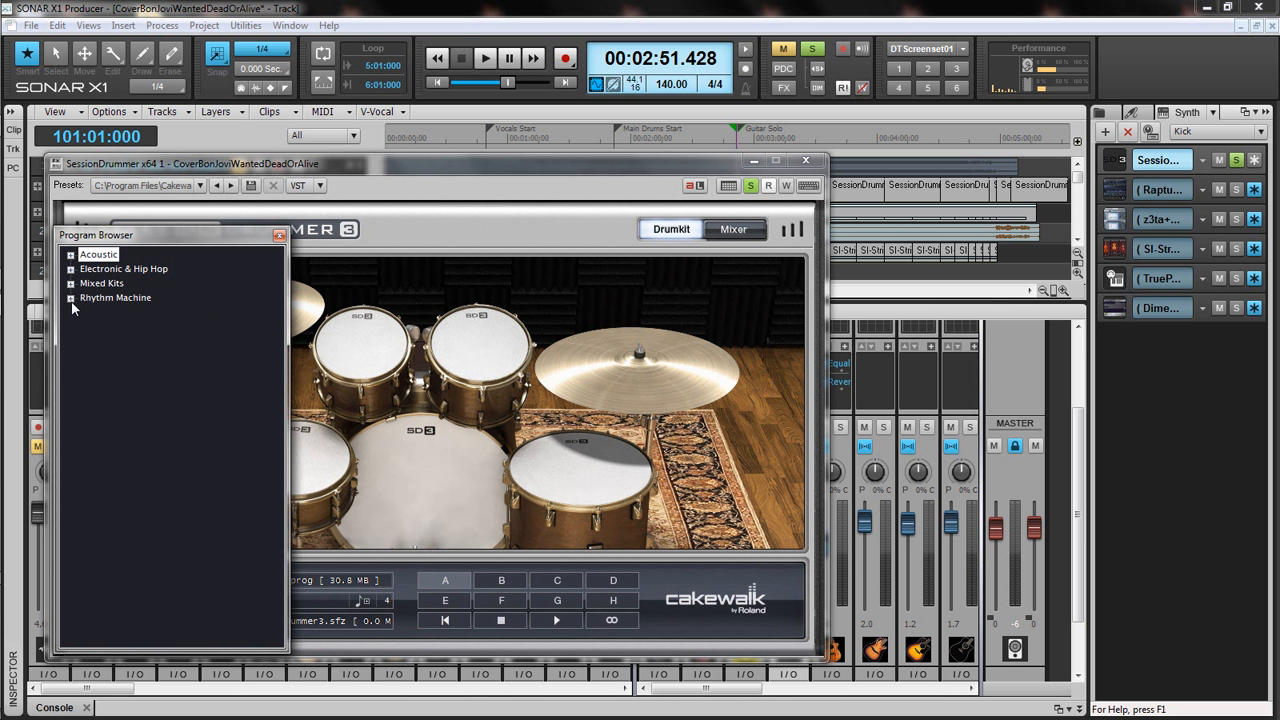
left_click(279, 236)
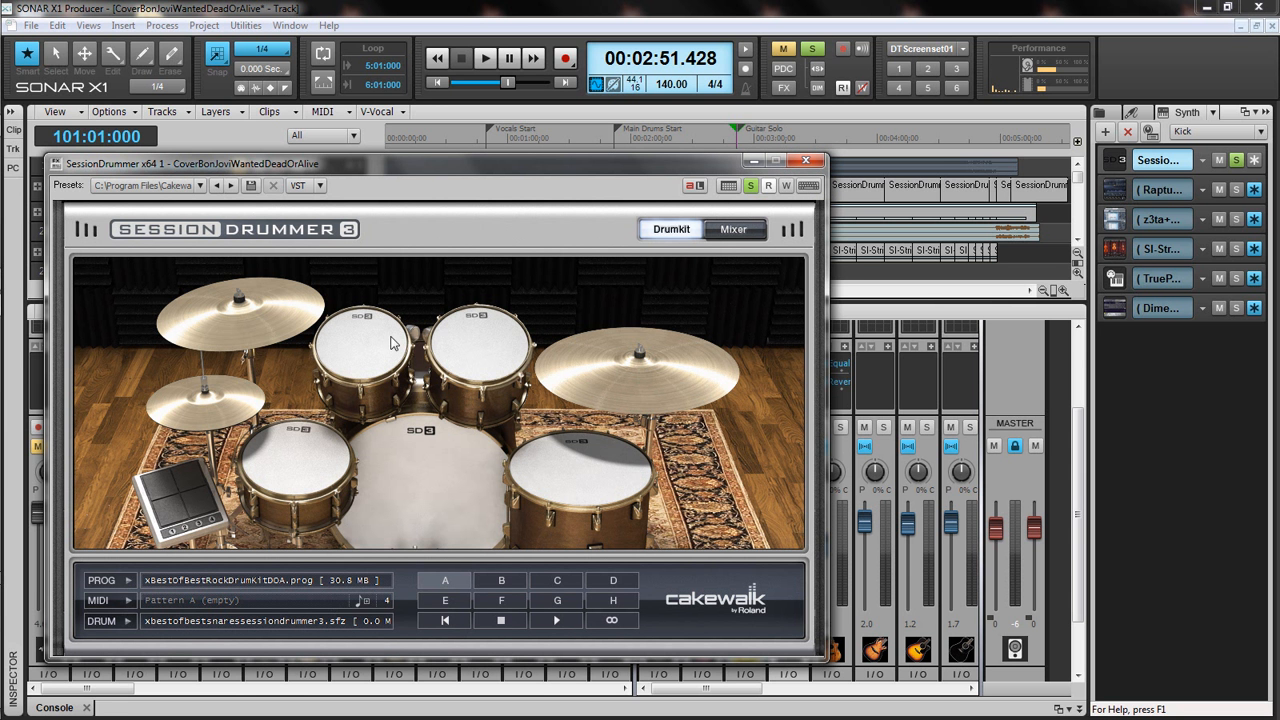
left_click(806, 162)
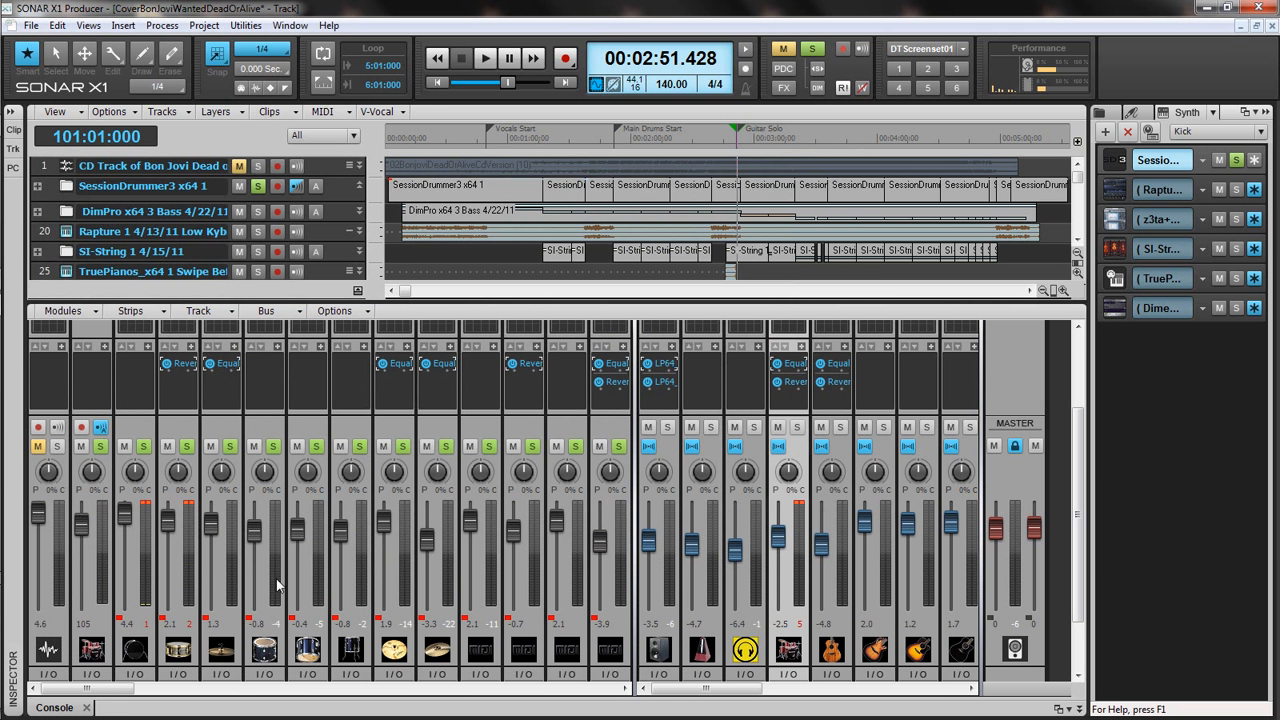
Reopen Session Drummer, examine the drum channels and output assignments in its Mixer view, return to Drumkit view and close it
scroll(1077, 492, "up", 1)
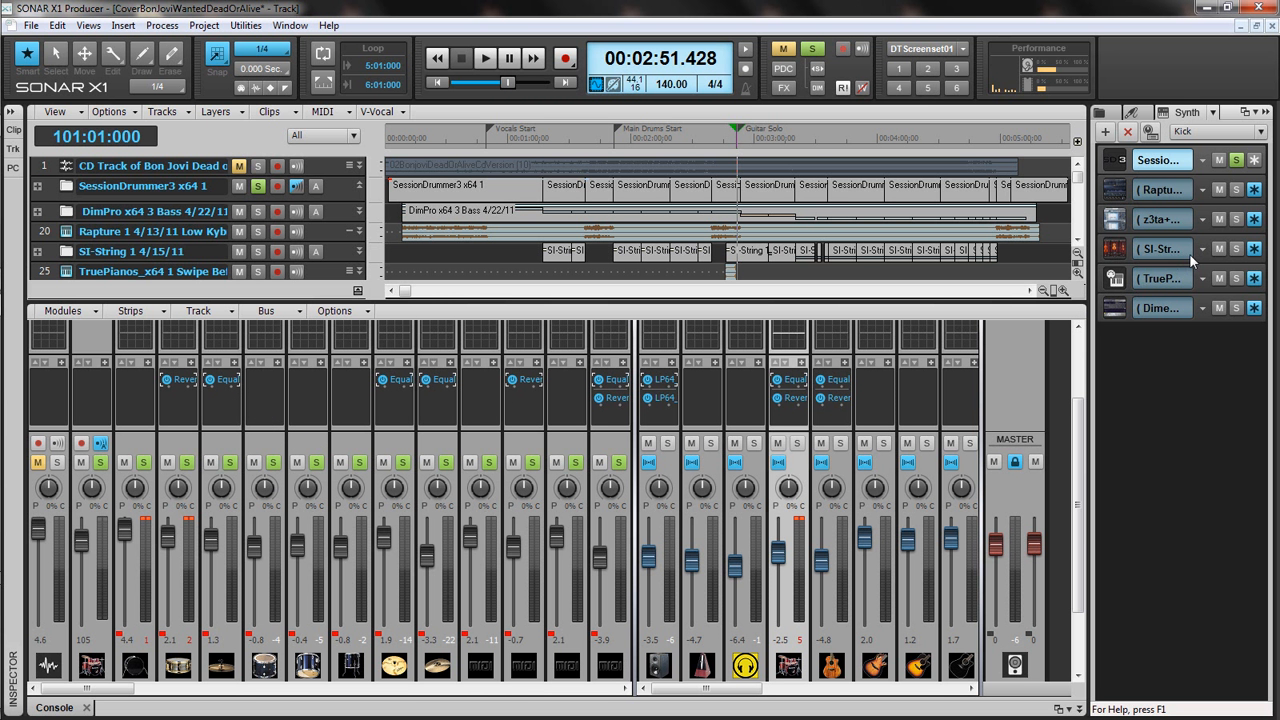
left_click(1114, 163)
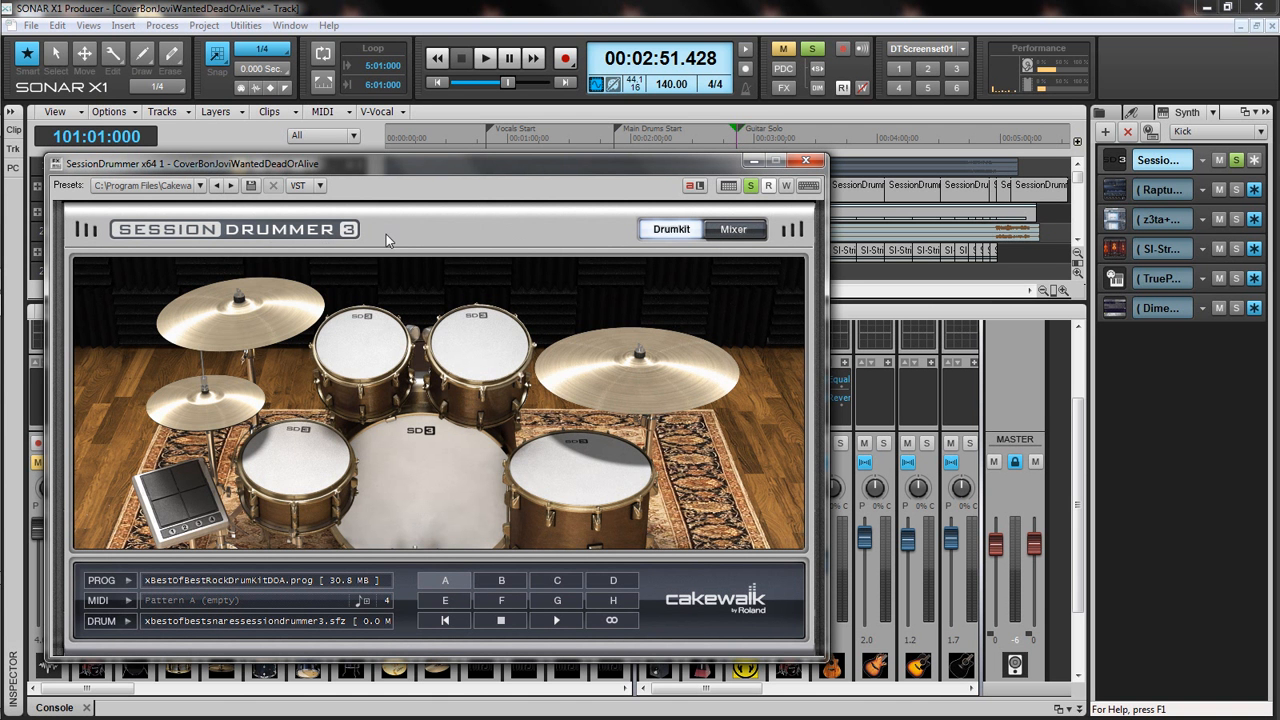
left_click(733, 230)
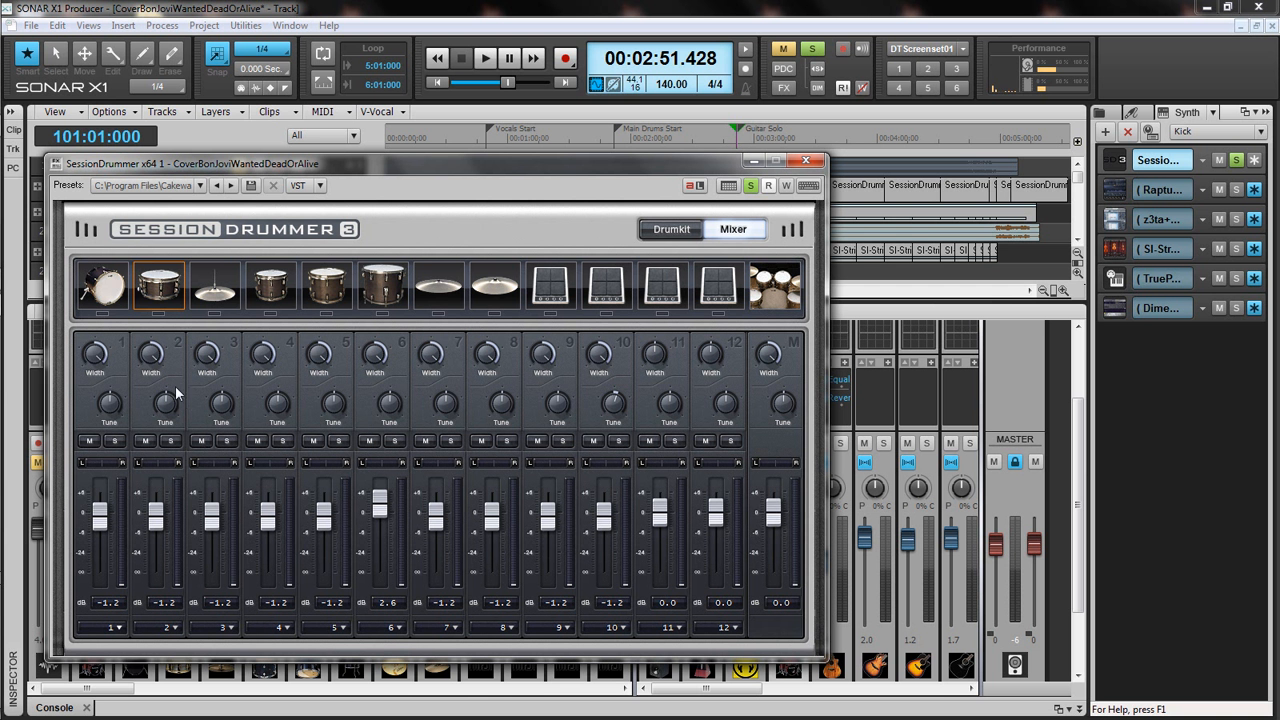
mouse_move(148, 561)
left_click(683, 229)
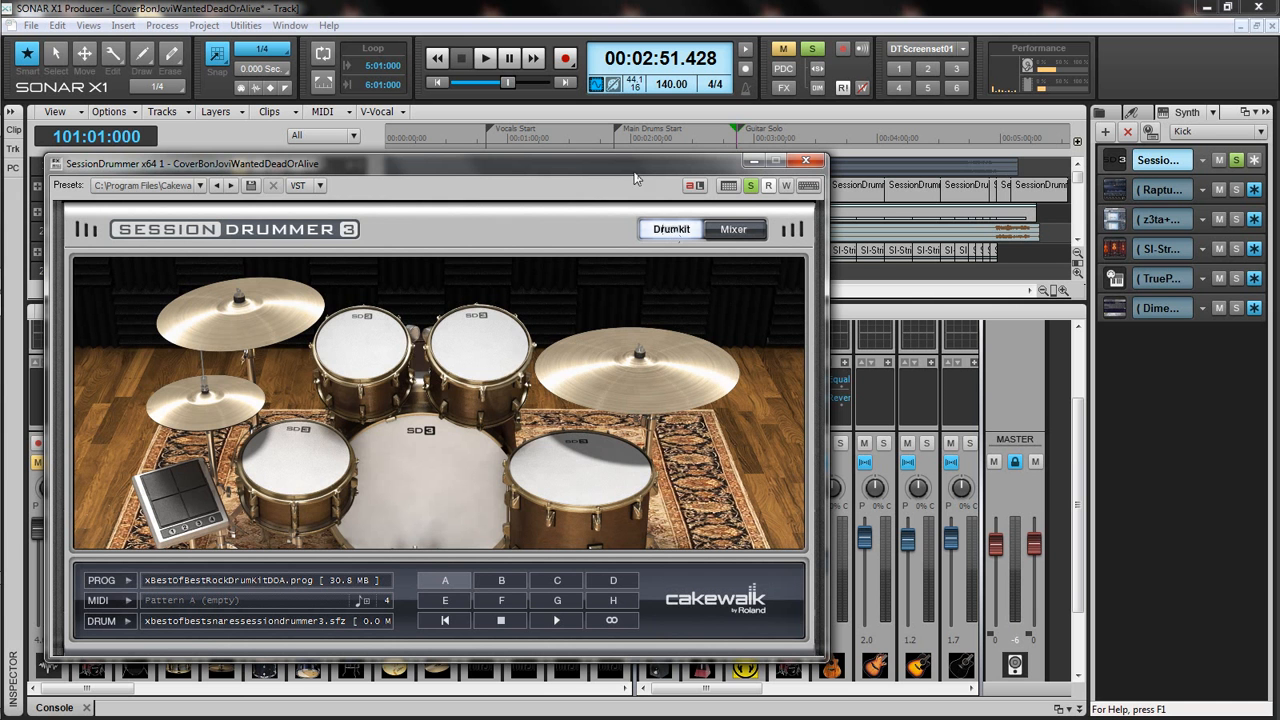
left_click(806, 161)
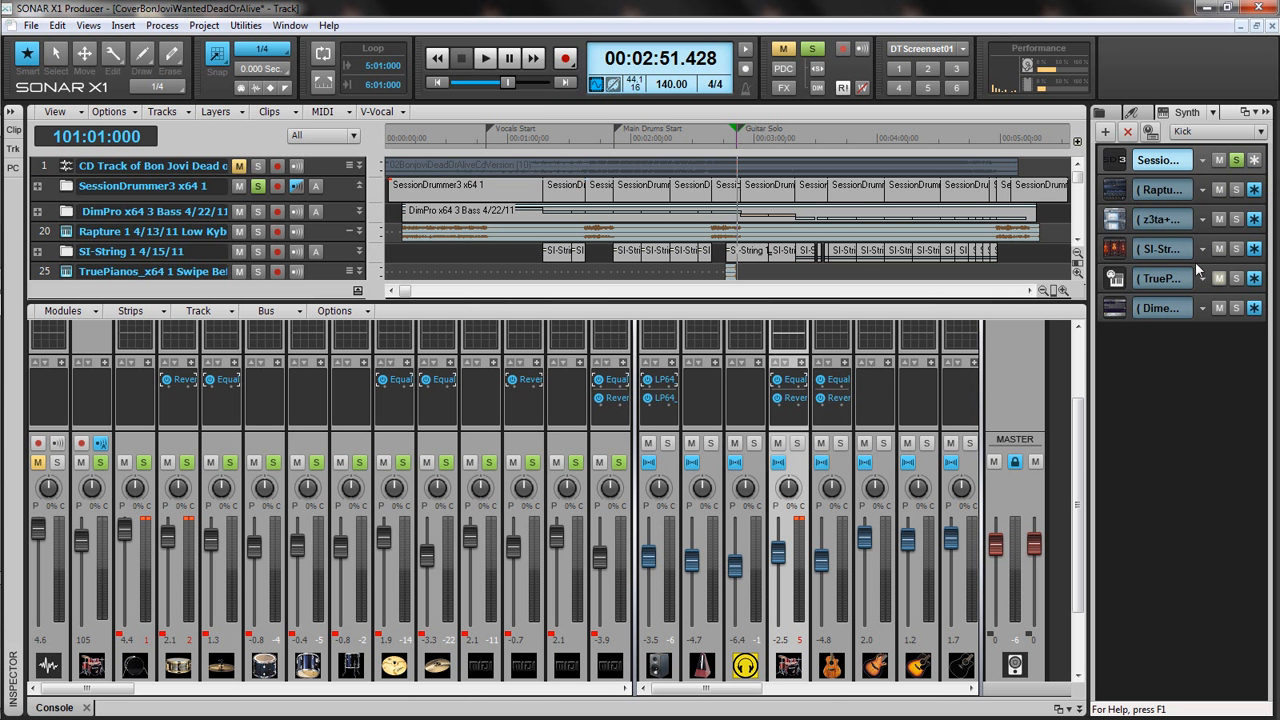
left_click(1256, 162)
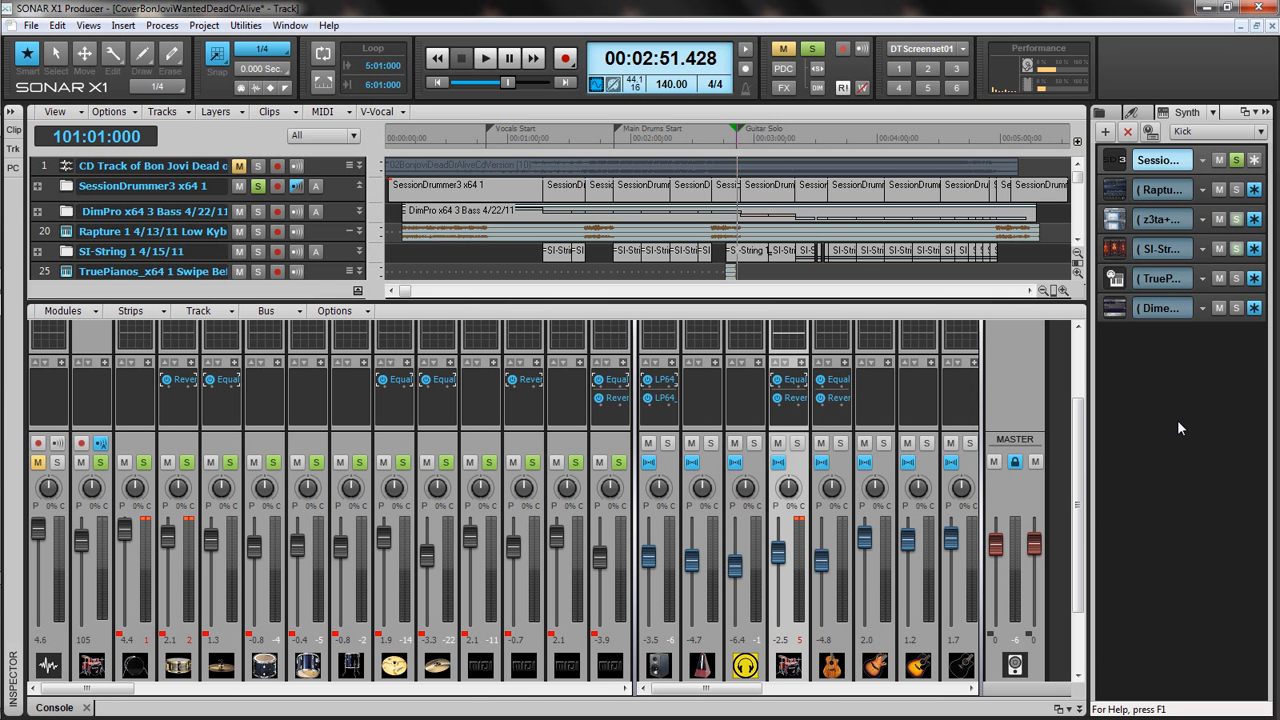